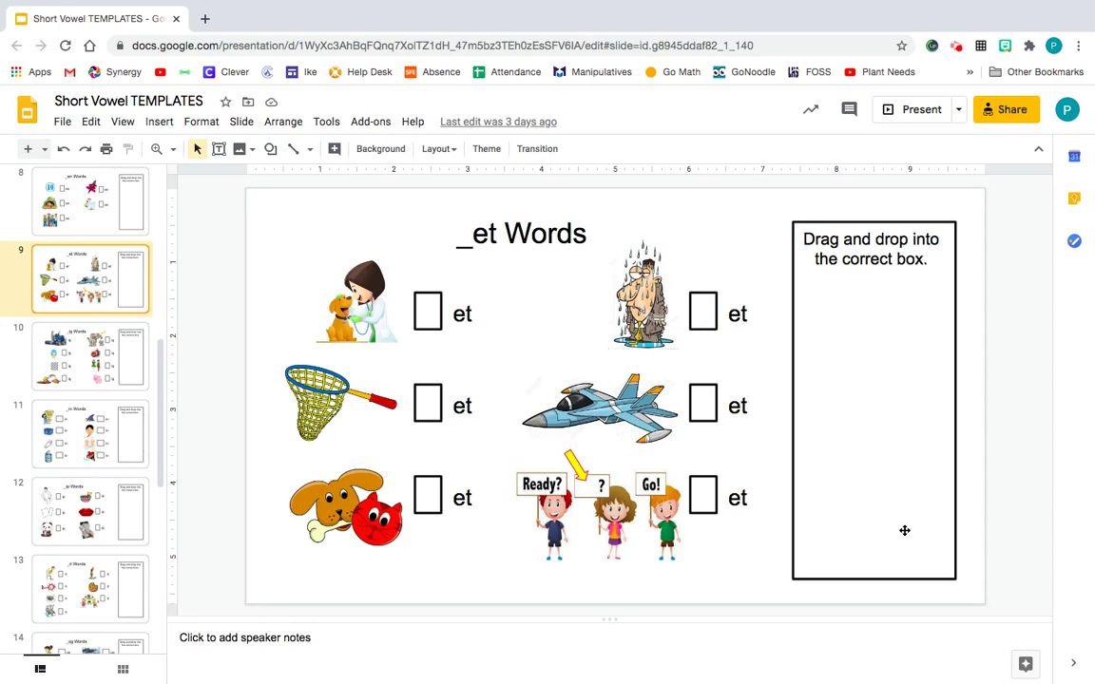
- Download the current '_et Words' slide from File > Download as a PNG image
click(62, 122)
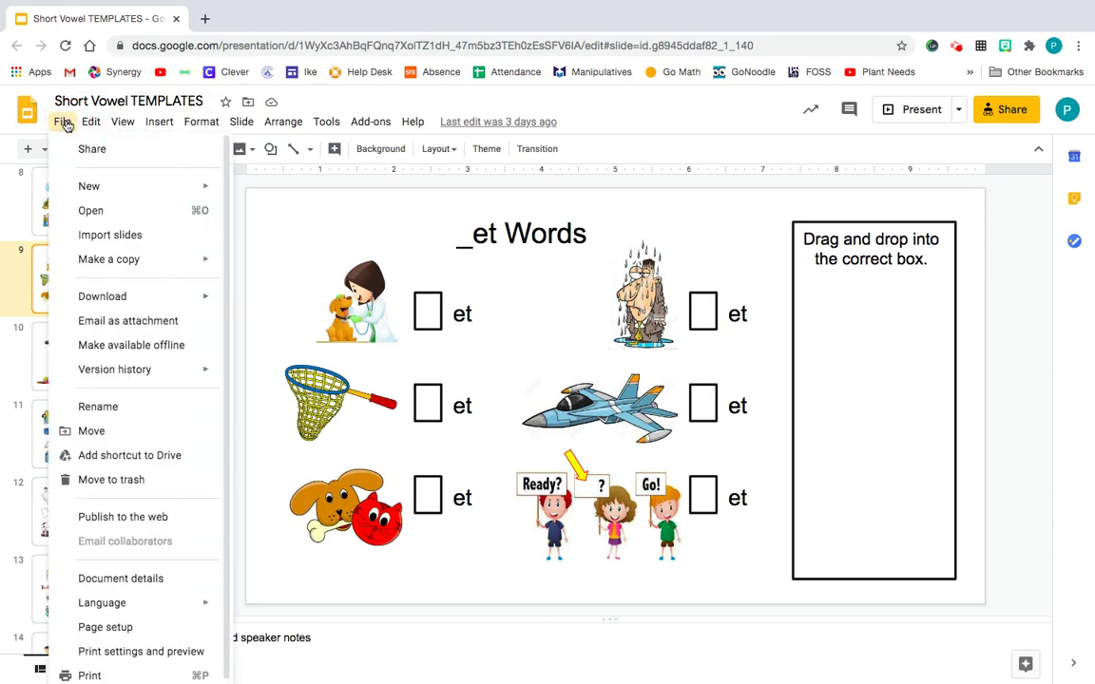
mouse_move(70, 298)
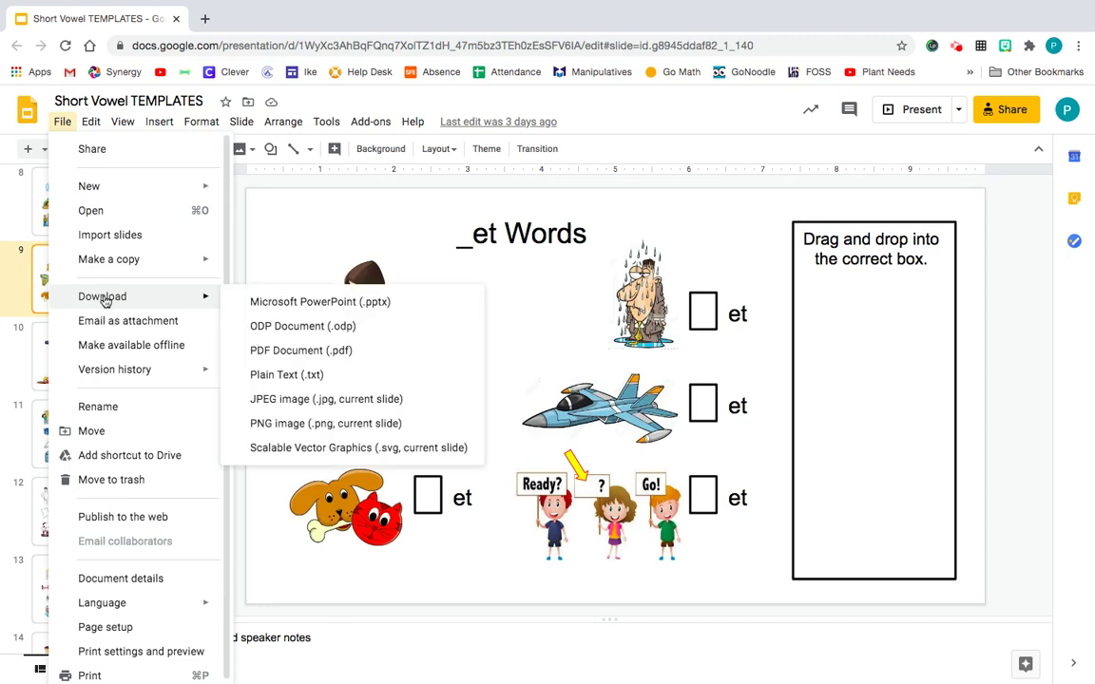
click(271, 422)
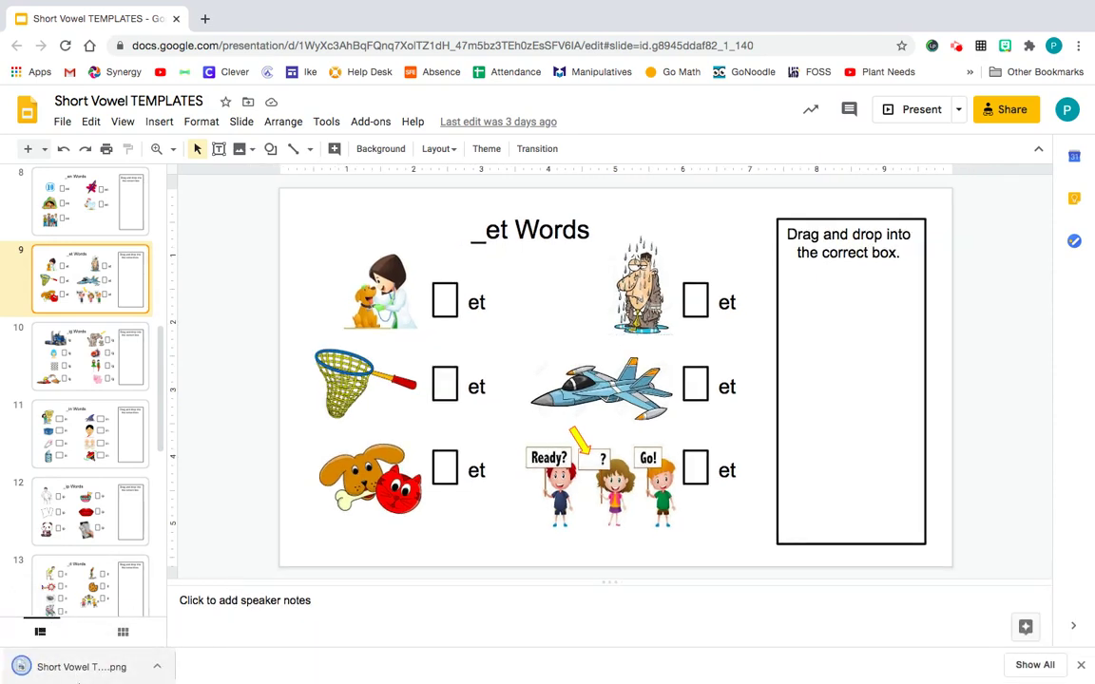
- Leave full screen and make the Seesaw window fill the screen
mouse_move(40, 5)
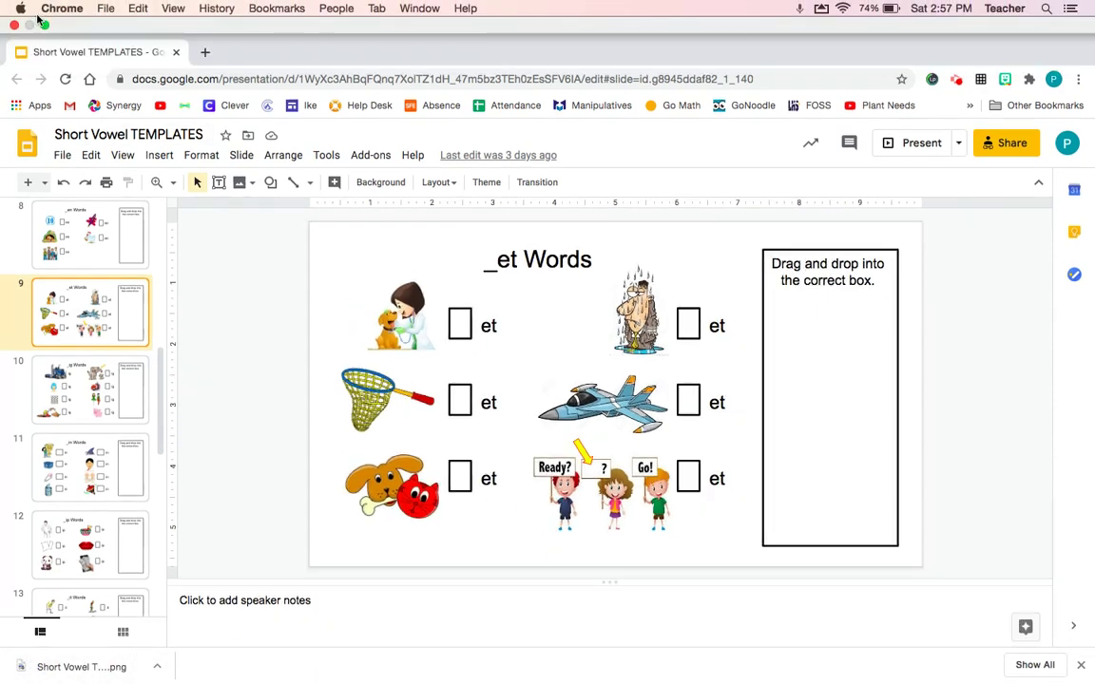
click(45, 26)
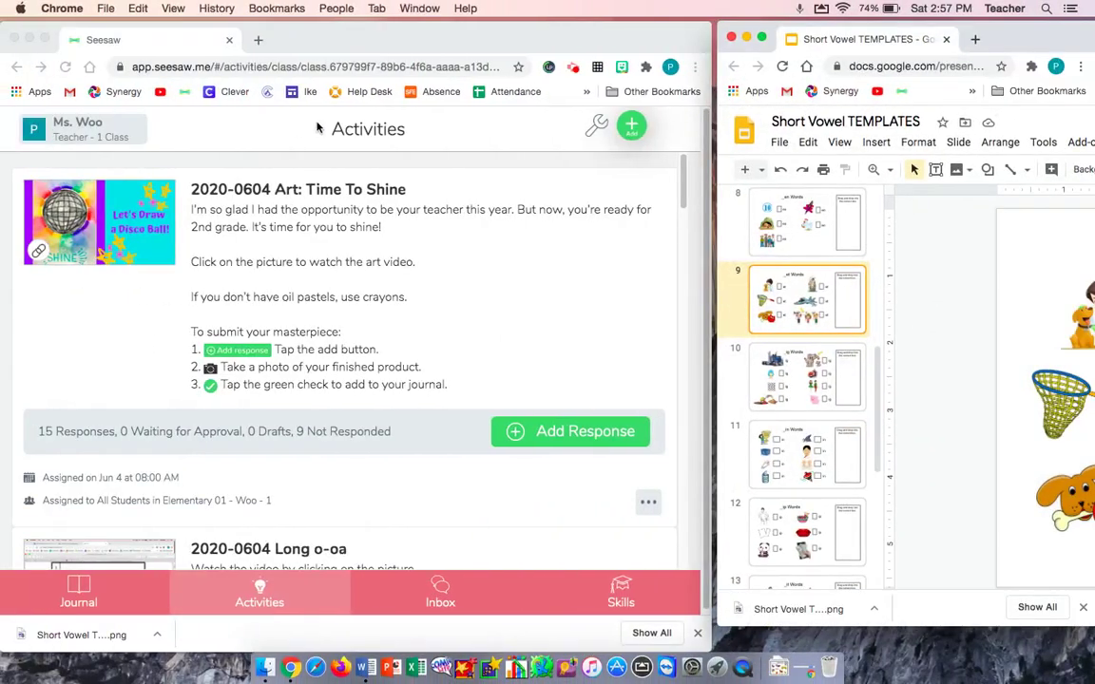
click(45, 39)
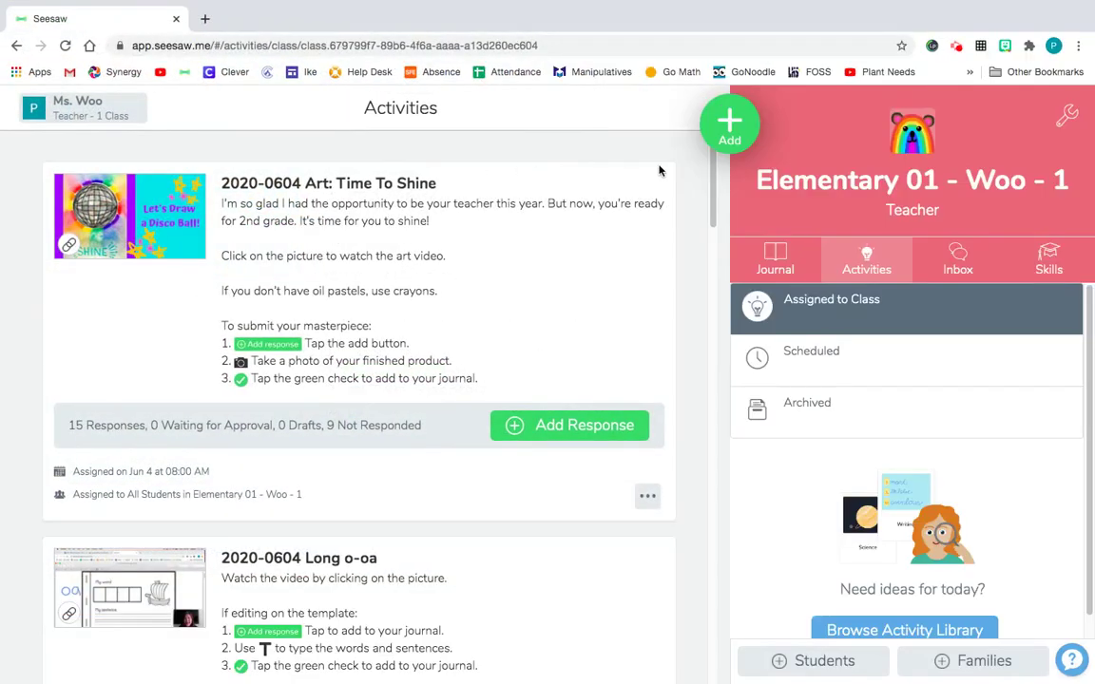
- Open the _et Words activity from My Library through Add > Assign Activity
click(729, 119)
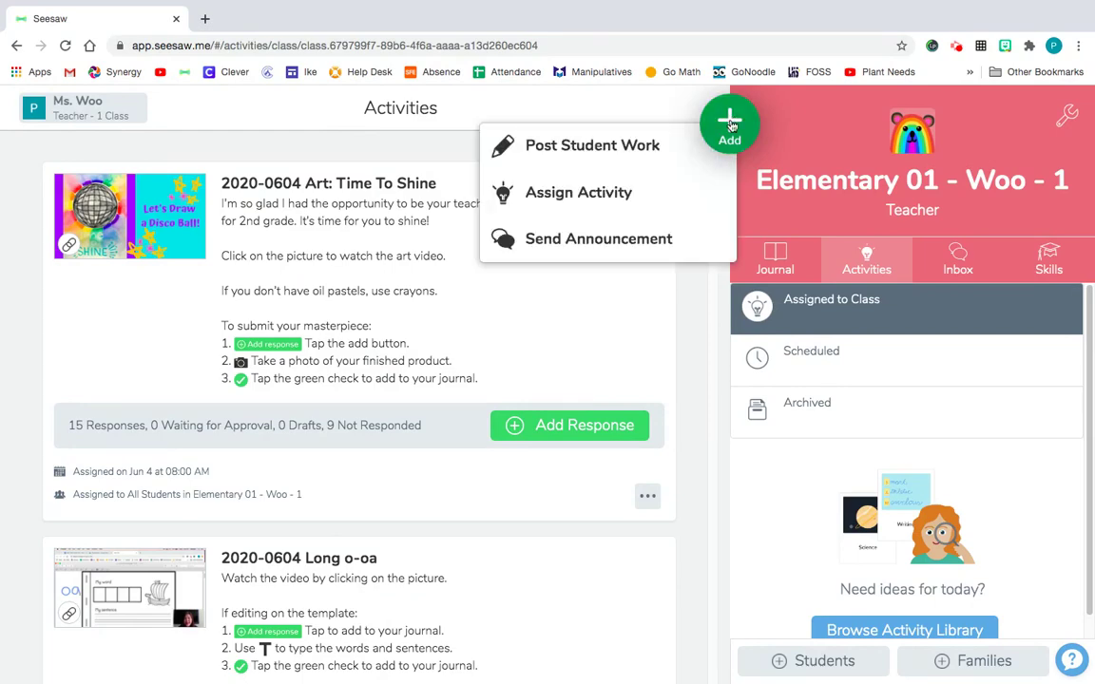
click(656, 204)
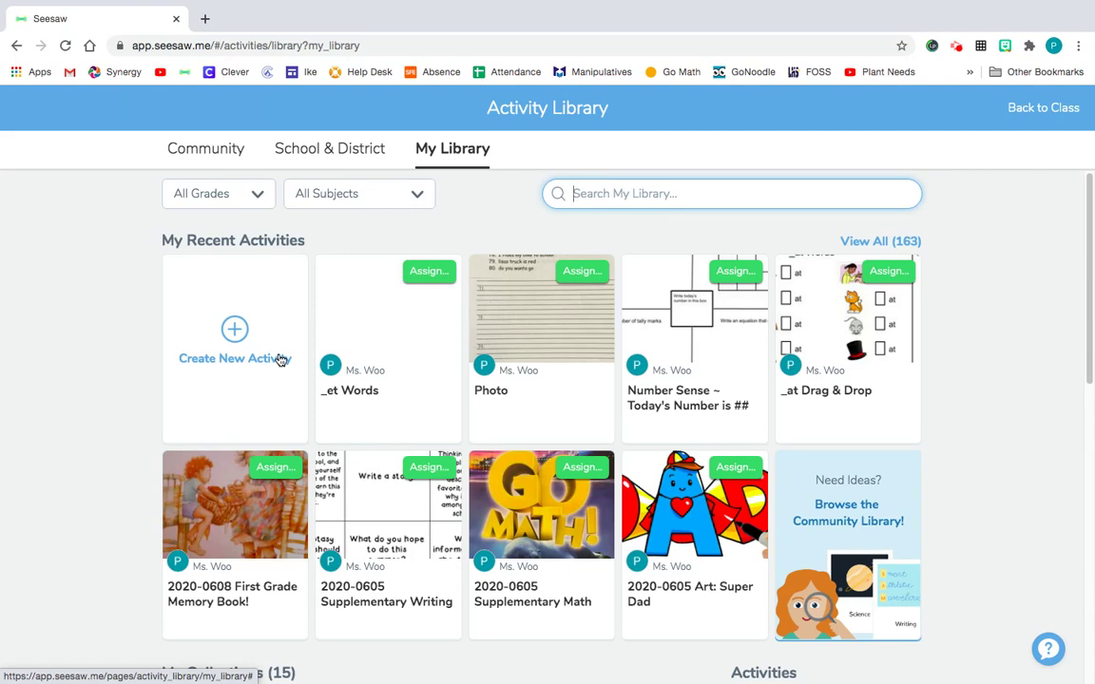
click(398, 360)
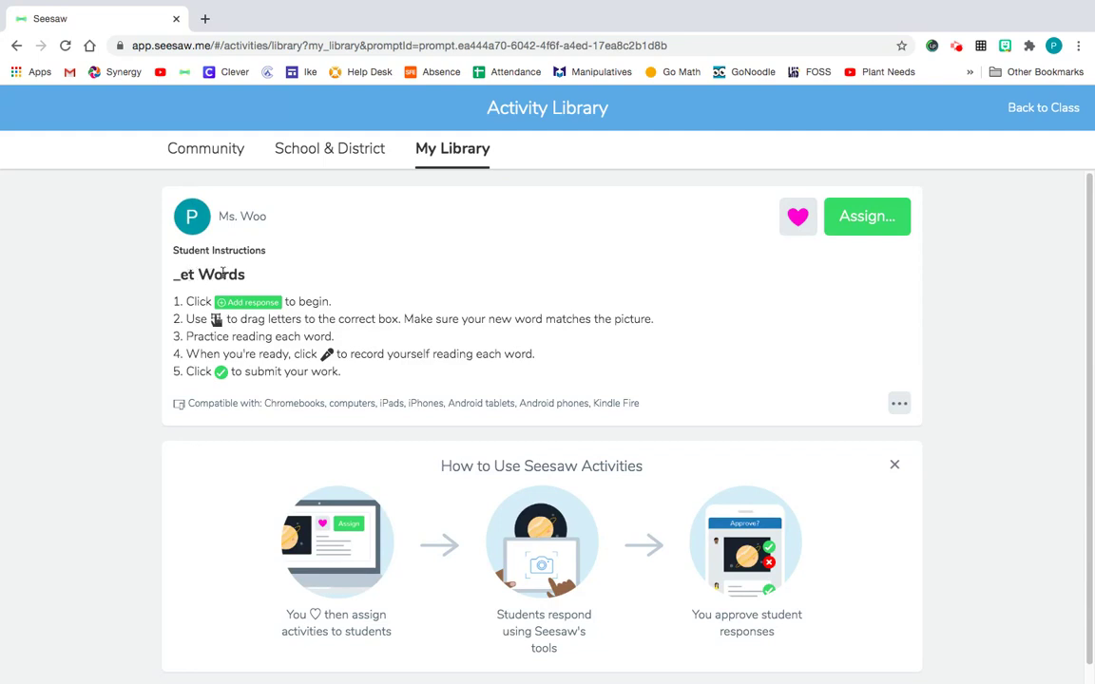
- Choose Edit Activity from the _et Words activity's options menu
click(900, 403)
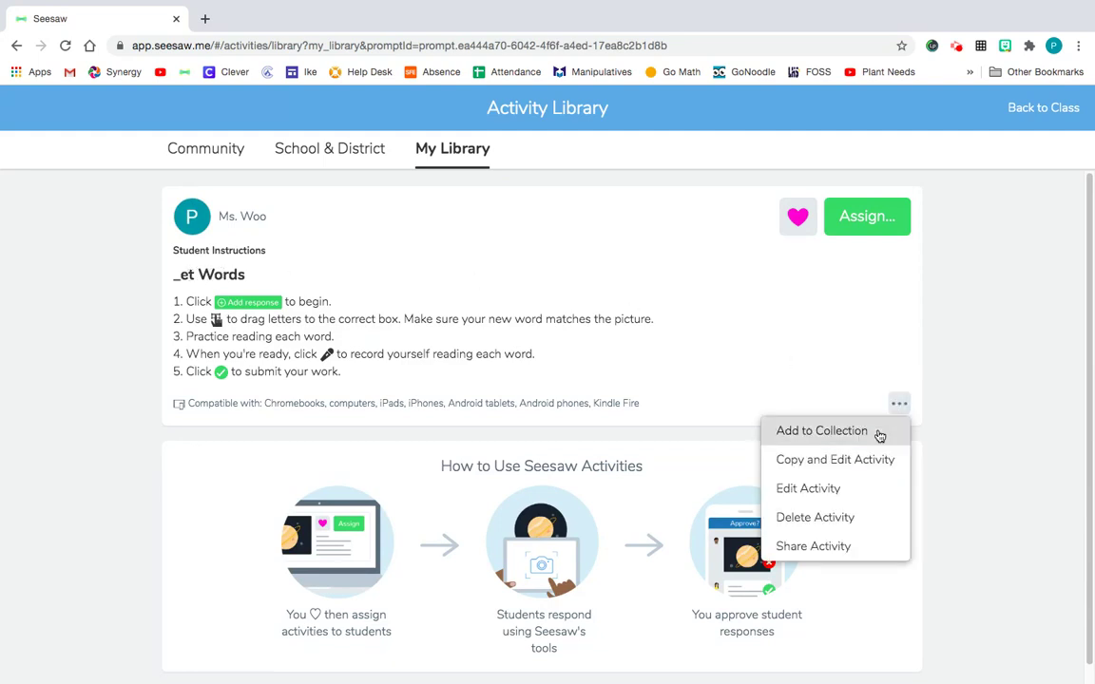
click(831, 490)
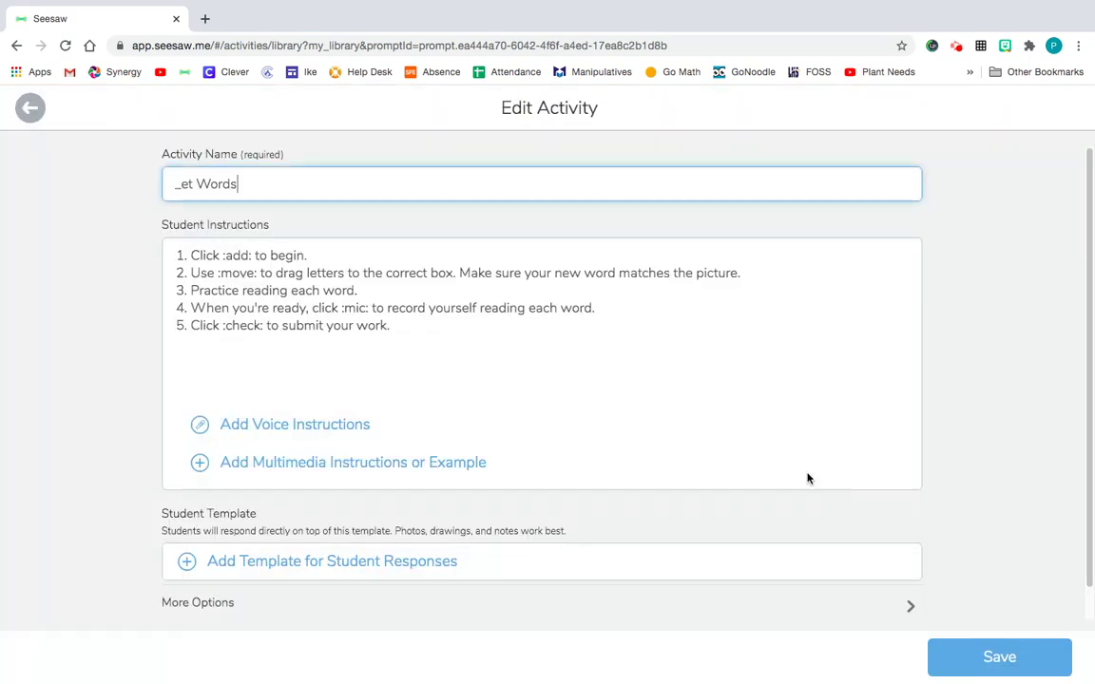
- Upload the downloaded _et Words PNG as the student response template and confirm it
click(186, 563)
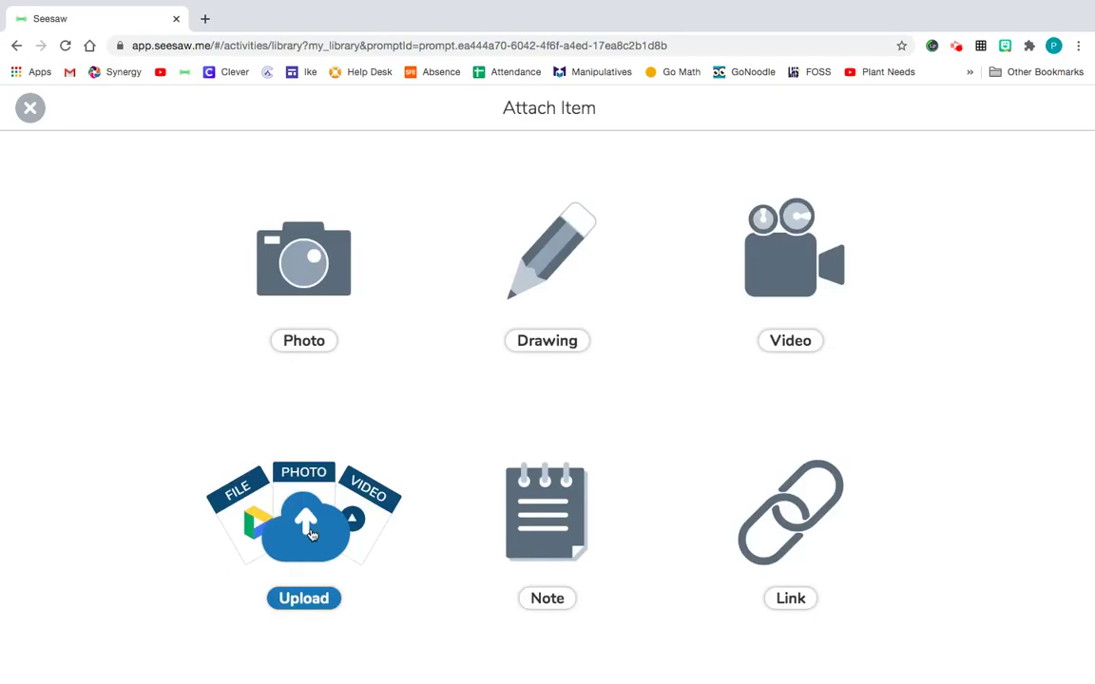
click(311, 535)
mouse_move(54, 4)
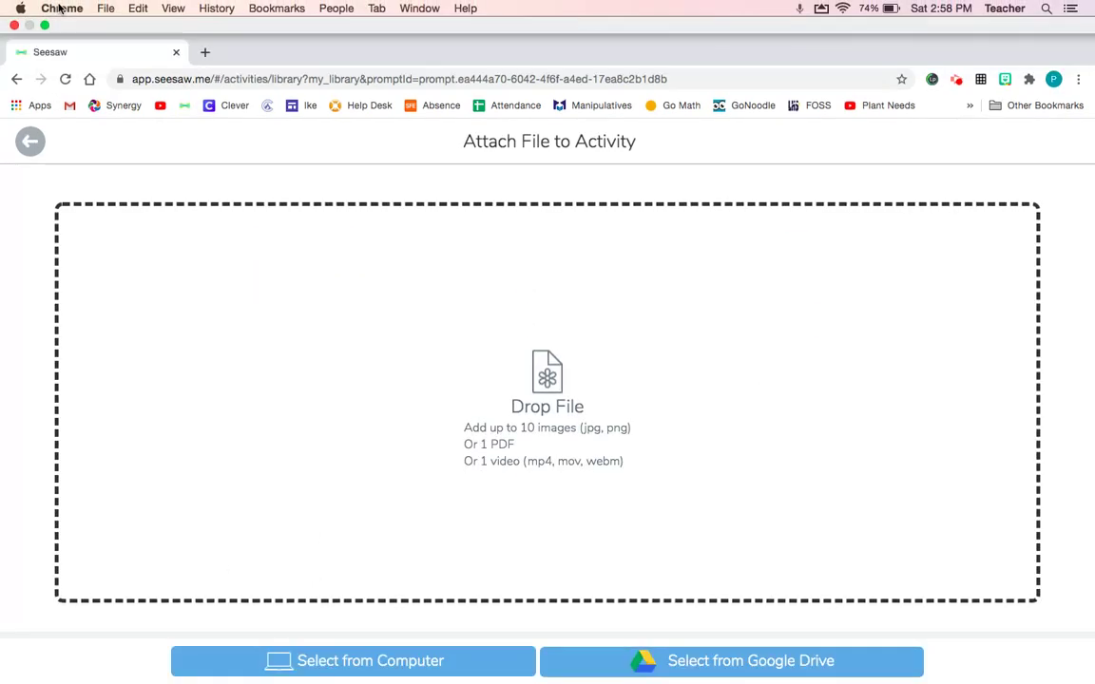
click(43, 27)
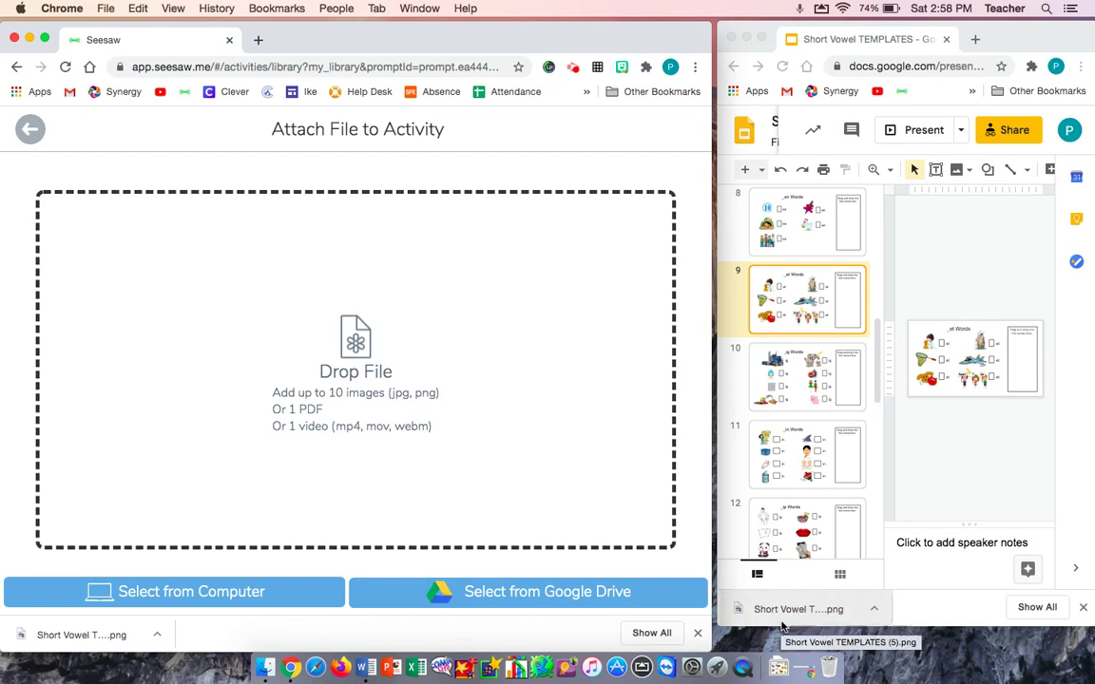
drag(801, 611, 411, 330)
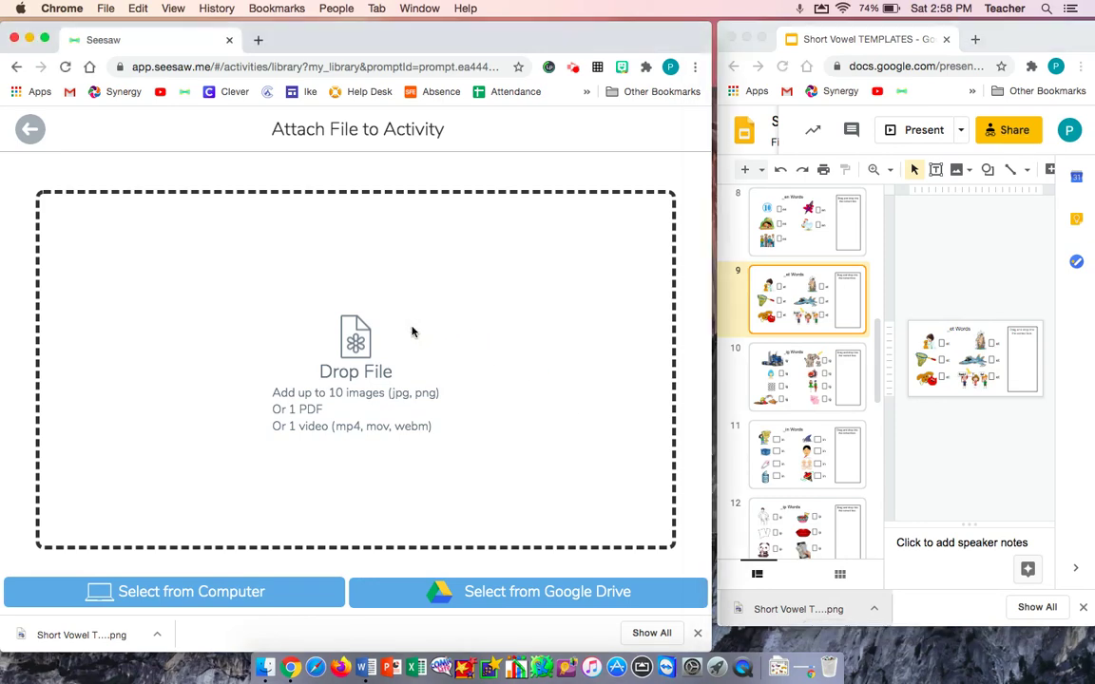
click(680, 130)
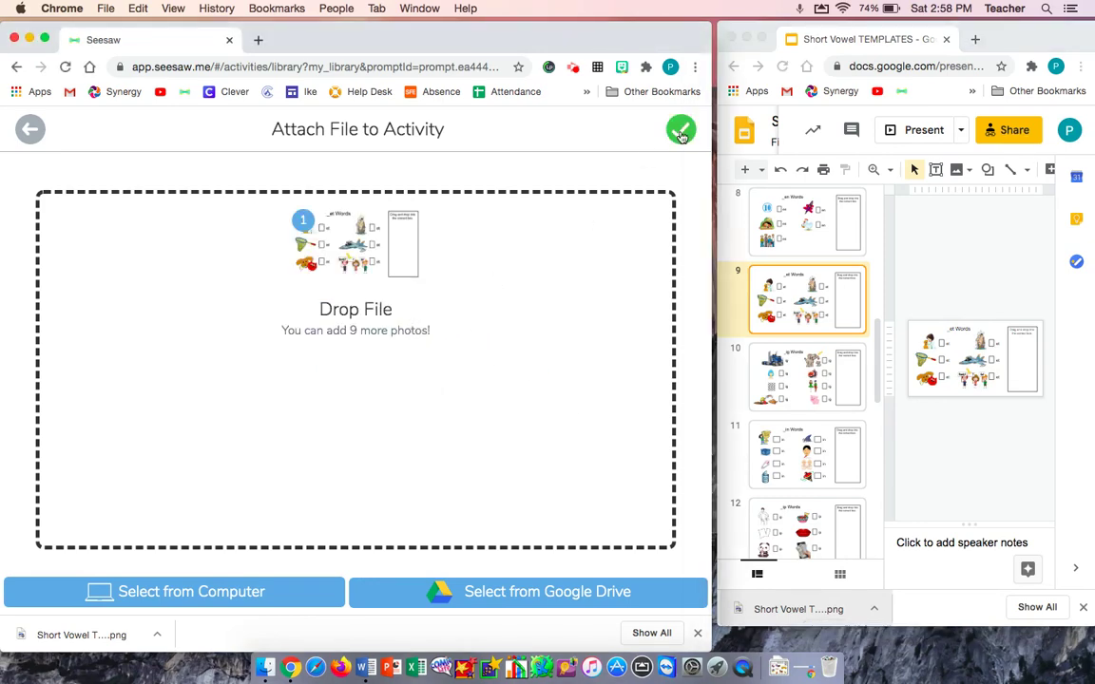
click(45, 39)
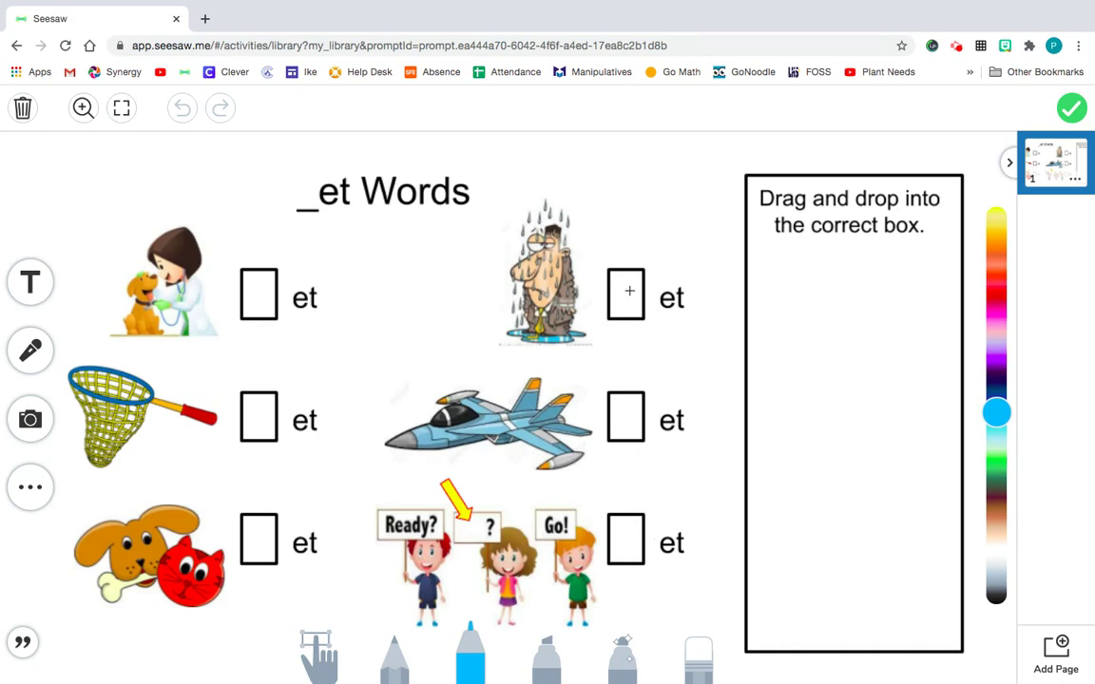
- Add a small text box with the letter V and move it into the drag-and-drop box
click(29, 283)
click(585, 281)
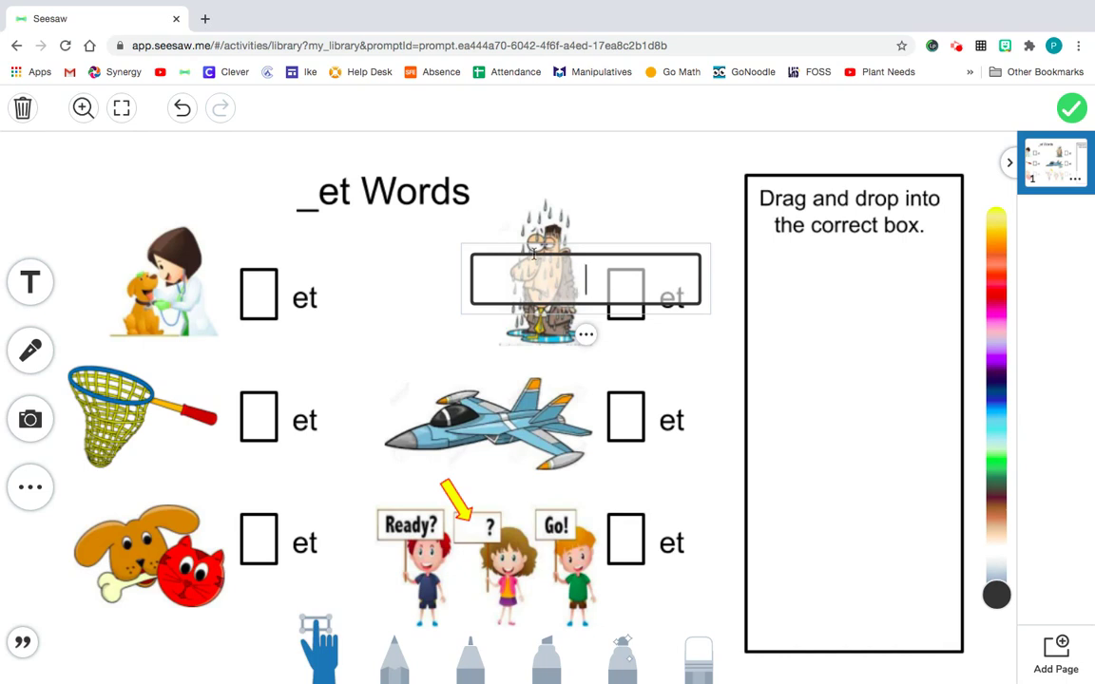
text(V)
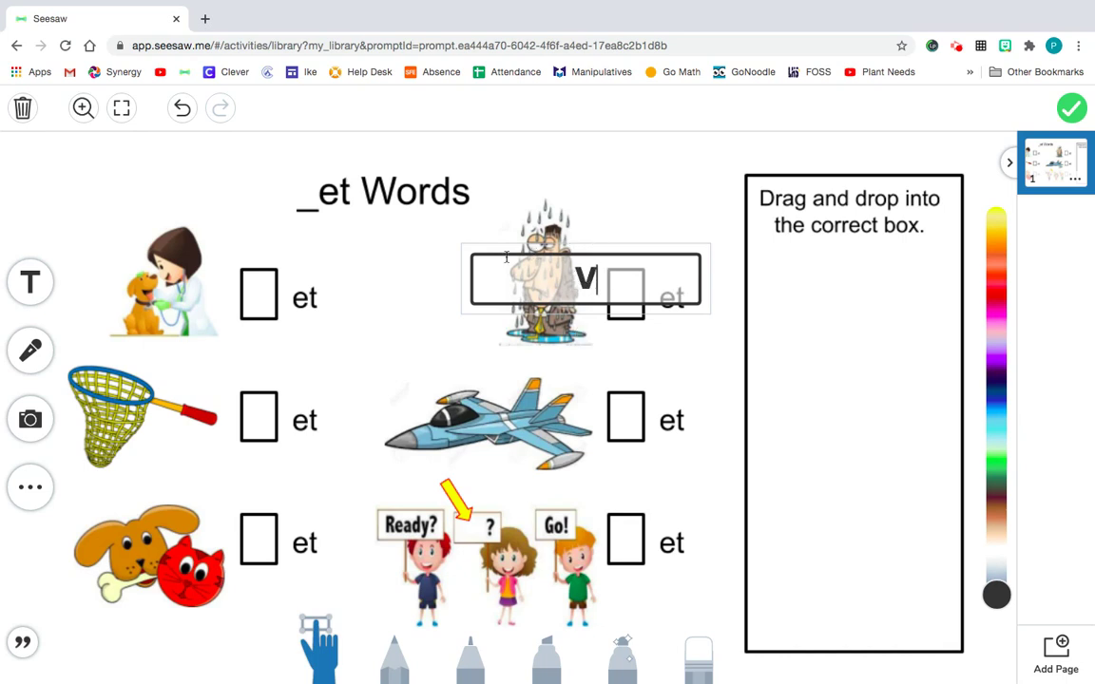
click(424, 269)
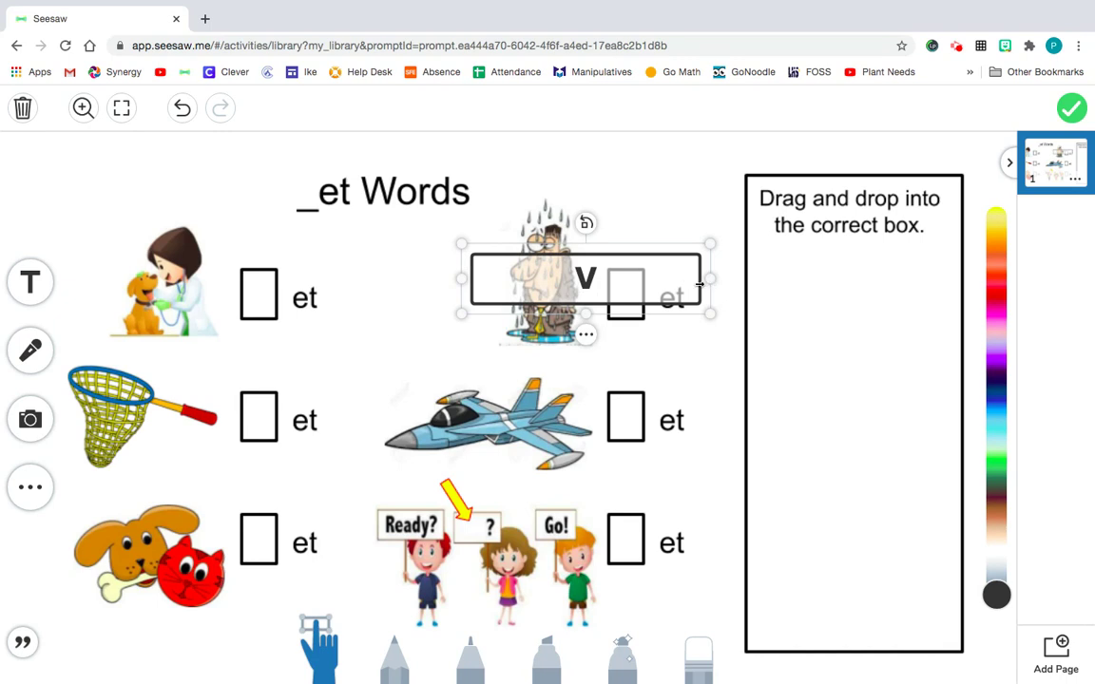
drag(700, 283, 267, 275)
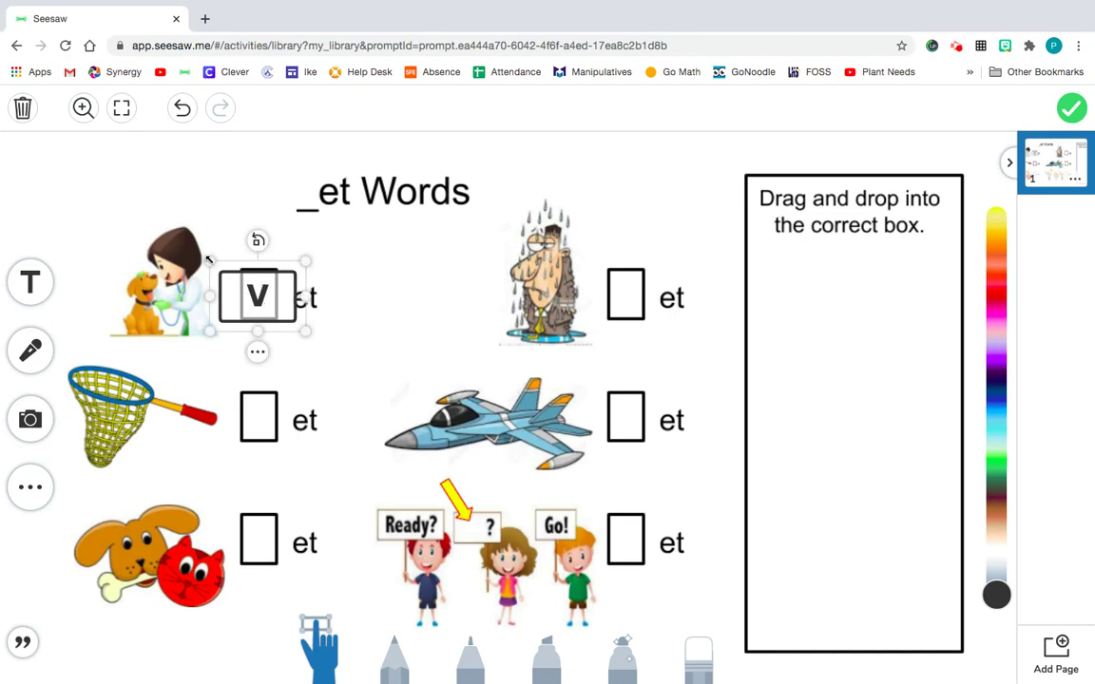
drag(208, 258, 253, 300)
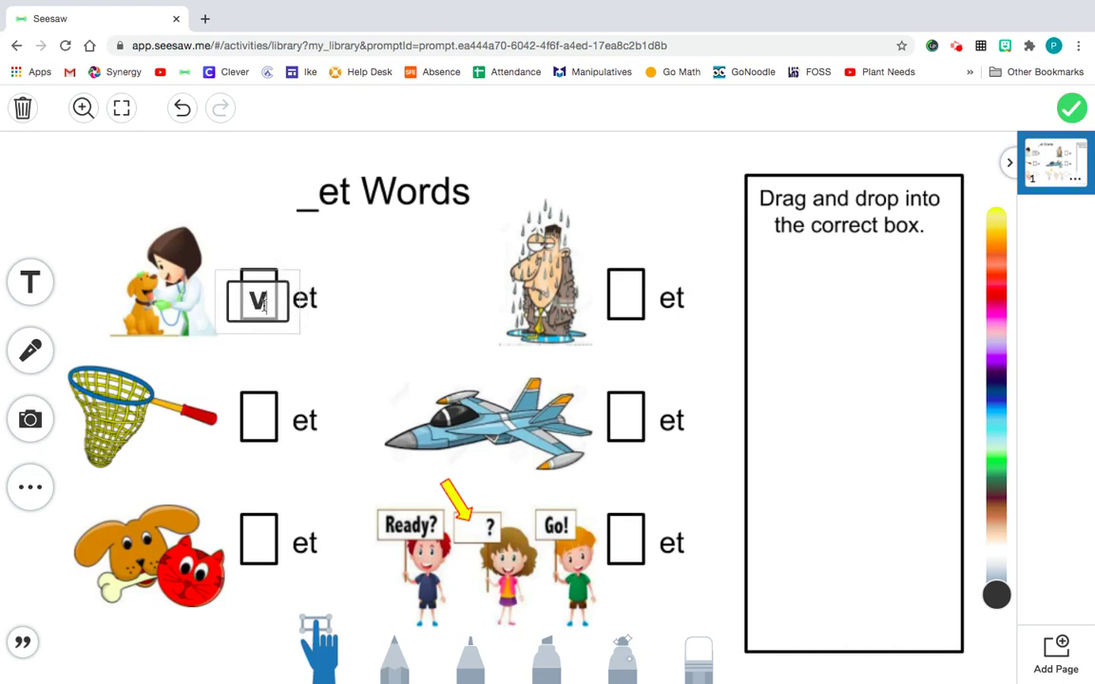
click(265, 311)
drag(265, 311, 808, 307)
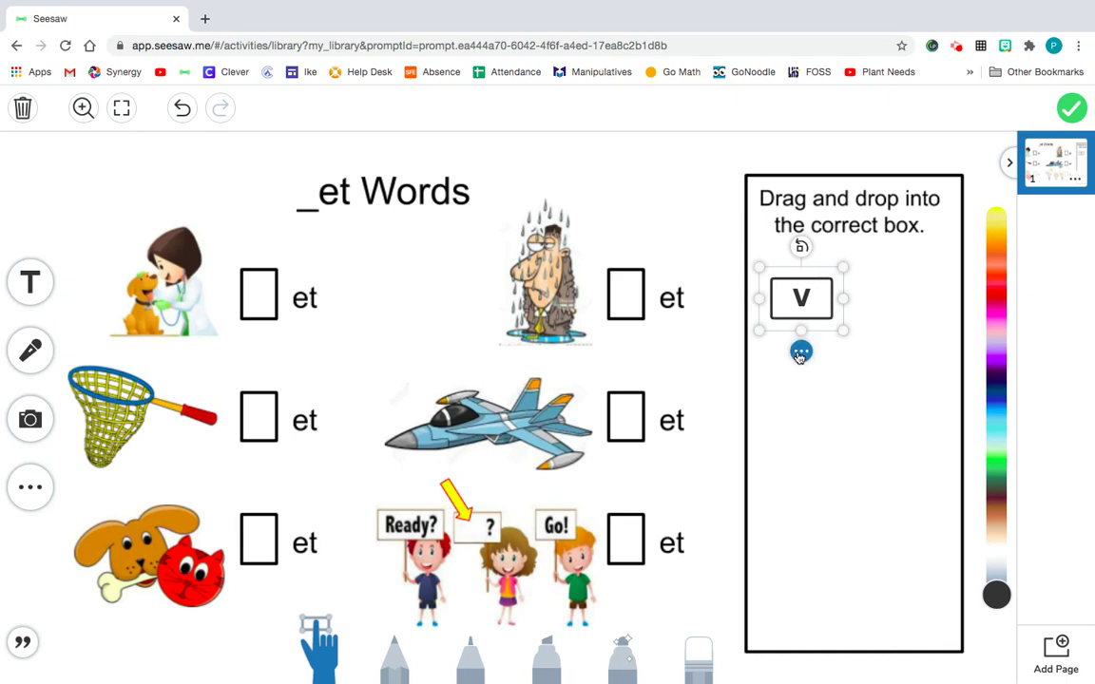
- Give the v letter a plain style with no outline
click(801, 354)
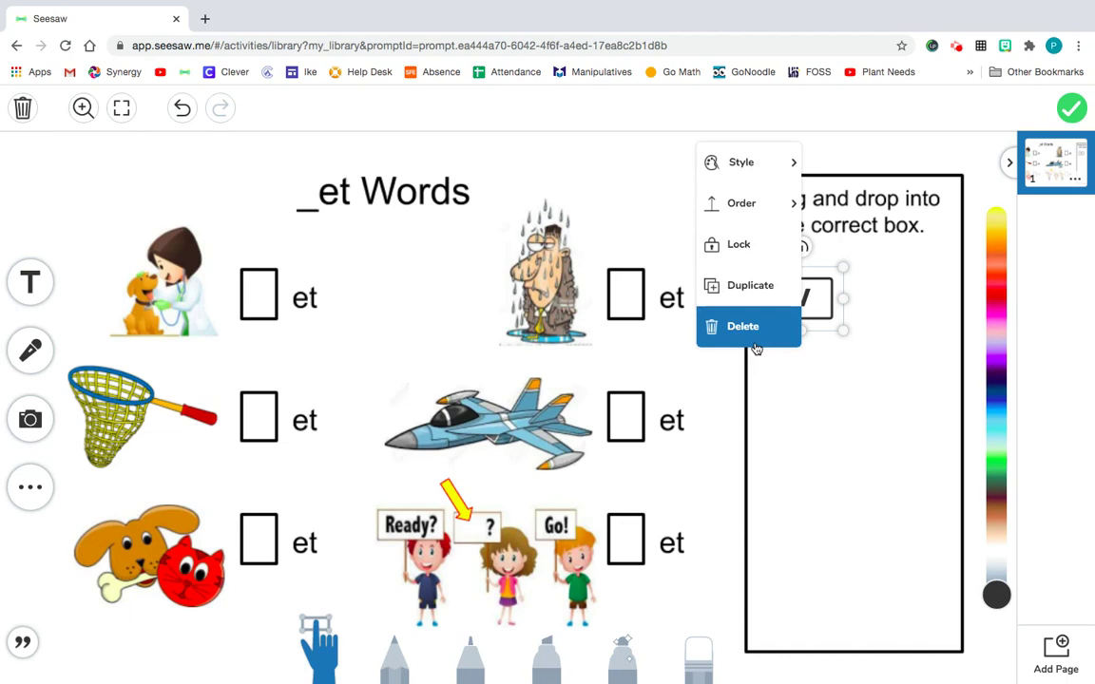
mouse_move(737, 163)
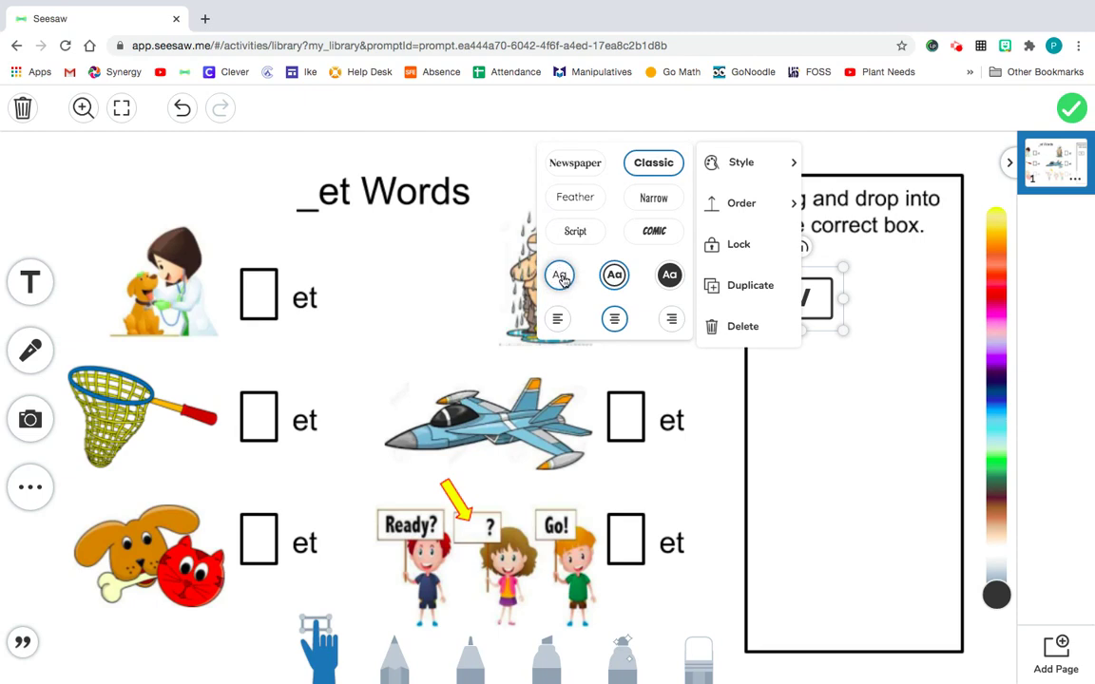
click(812, 391)
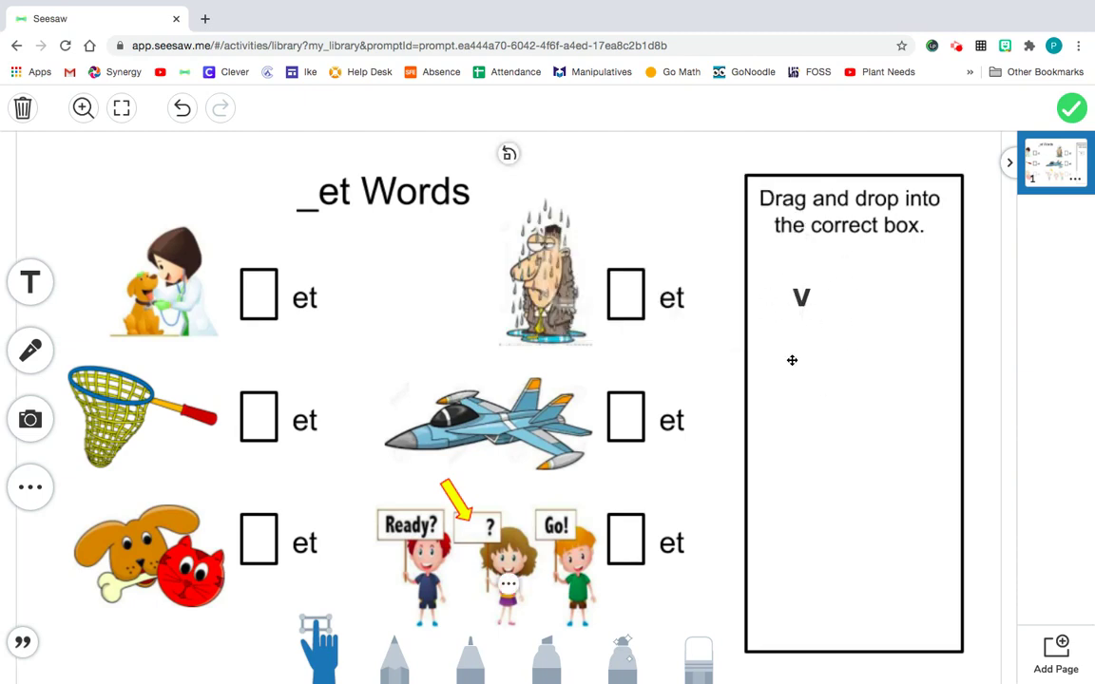
click(801, 298)
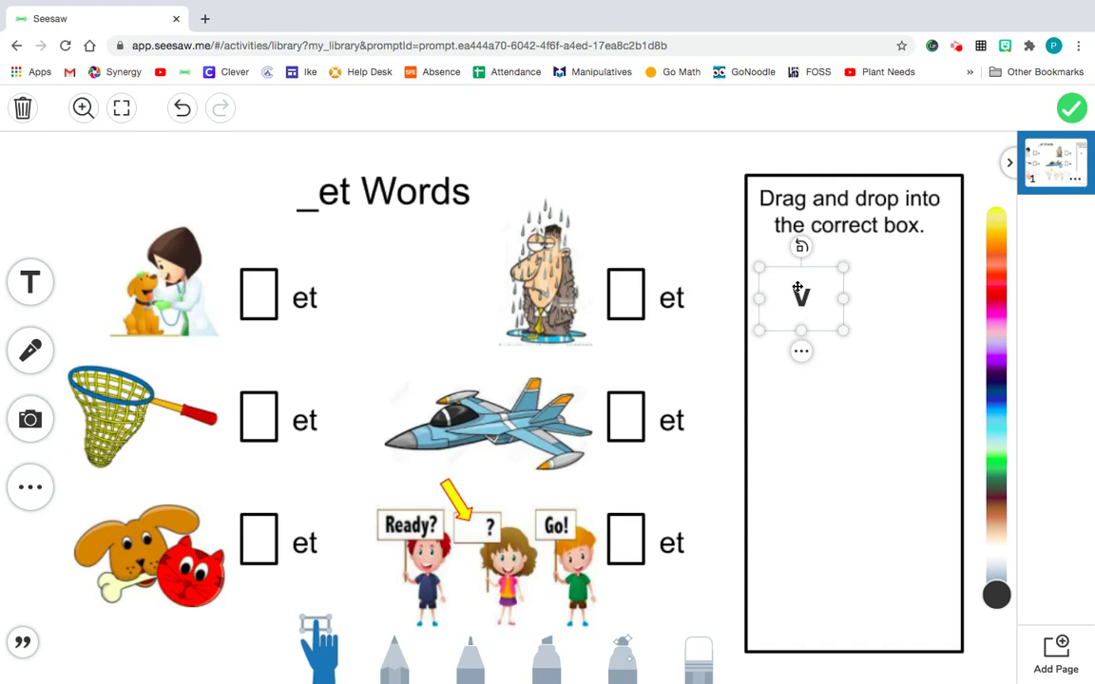
- Duplicate the v letter to make six copies in the answer box
click(802, 351)
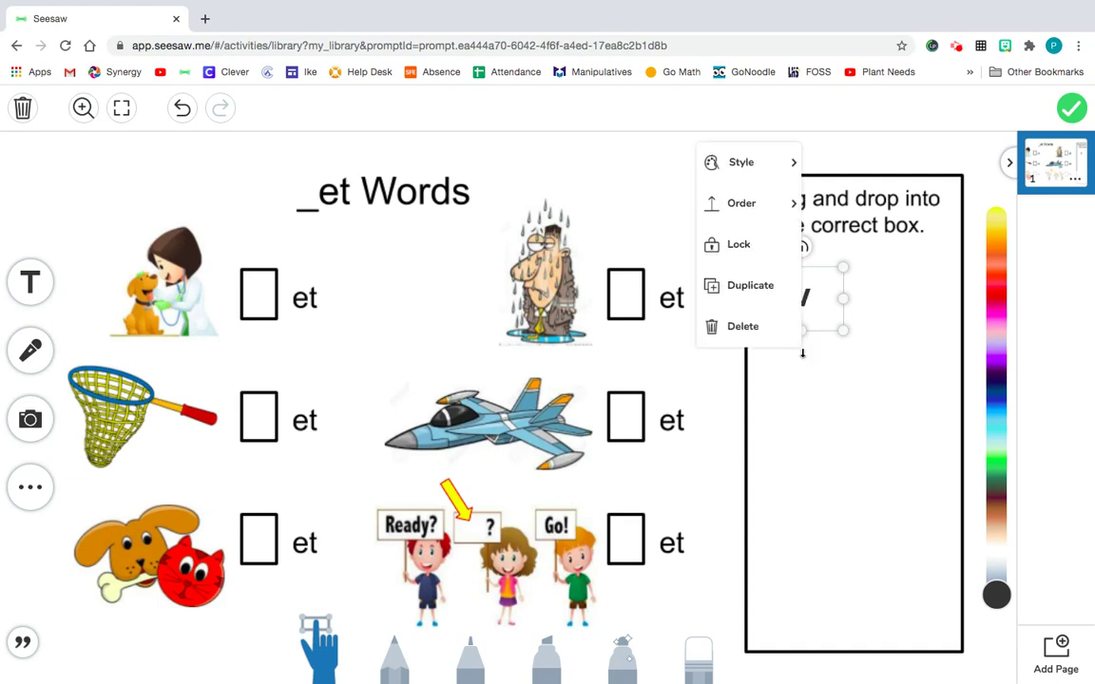
click(746, 287)
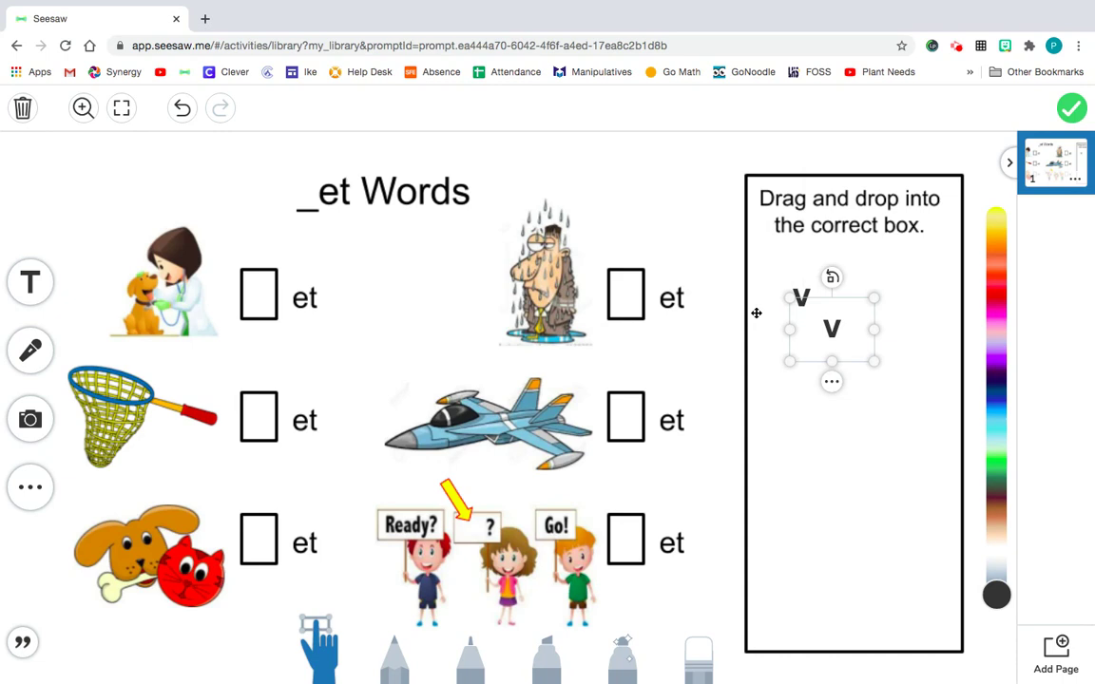
drag(832, 328, 803, 420)
click(822, 497)
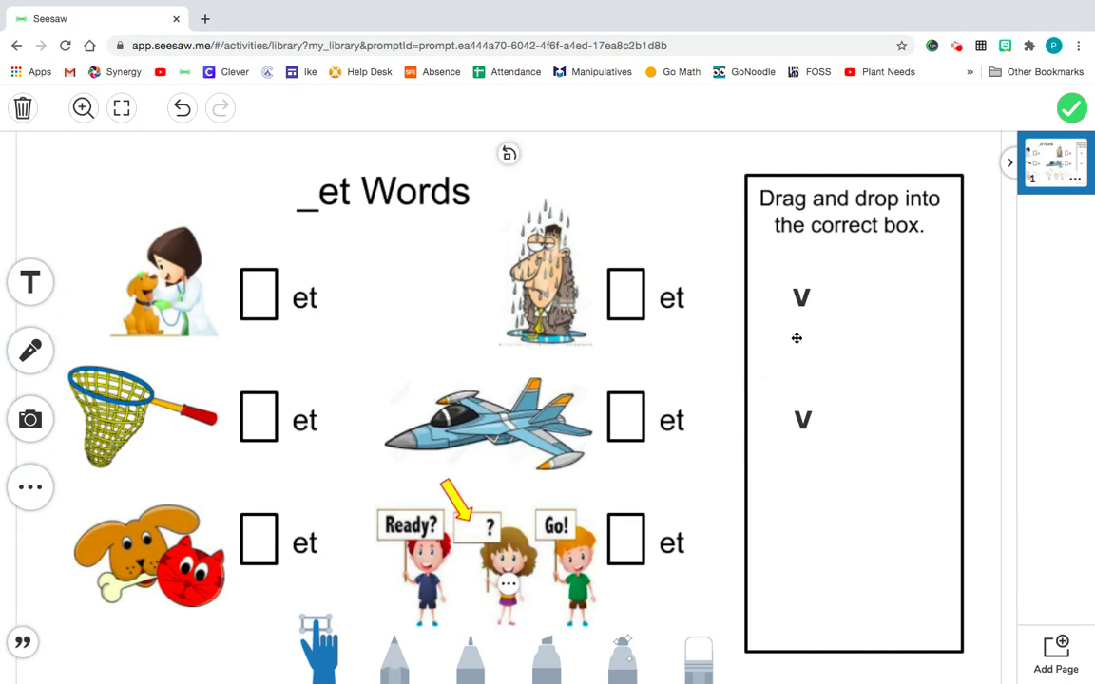
click(799, 300)
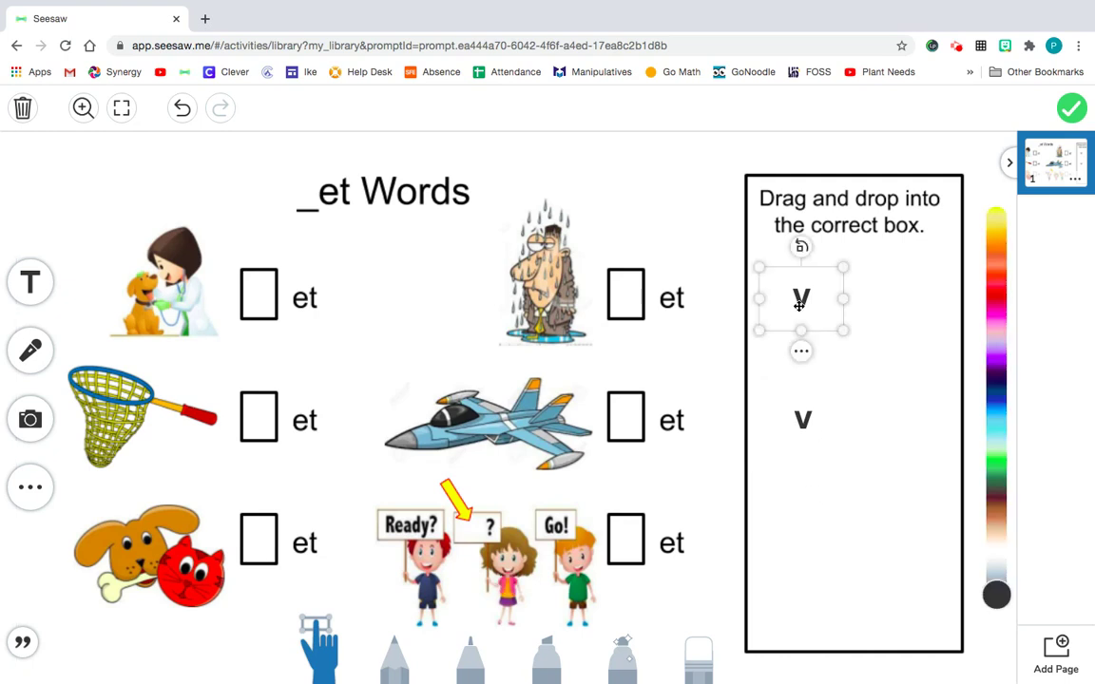
text(v)
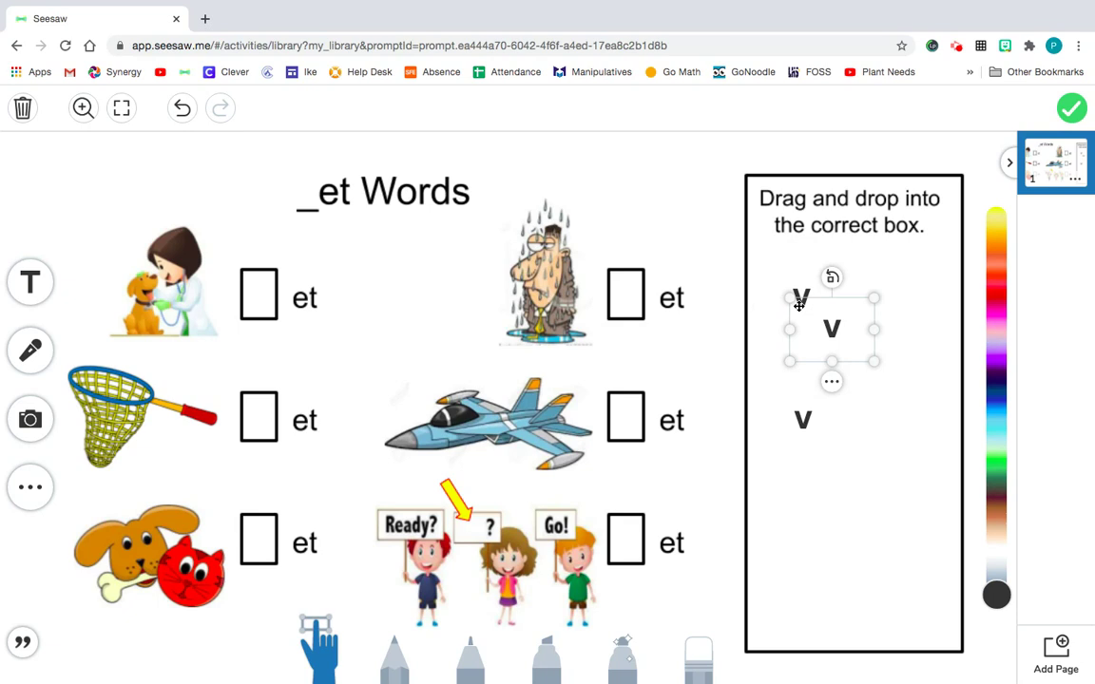
key(ctrl+v)
key(ctrl+v)
key(ctrl+v)
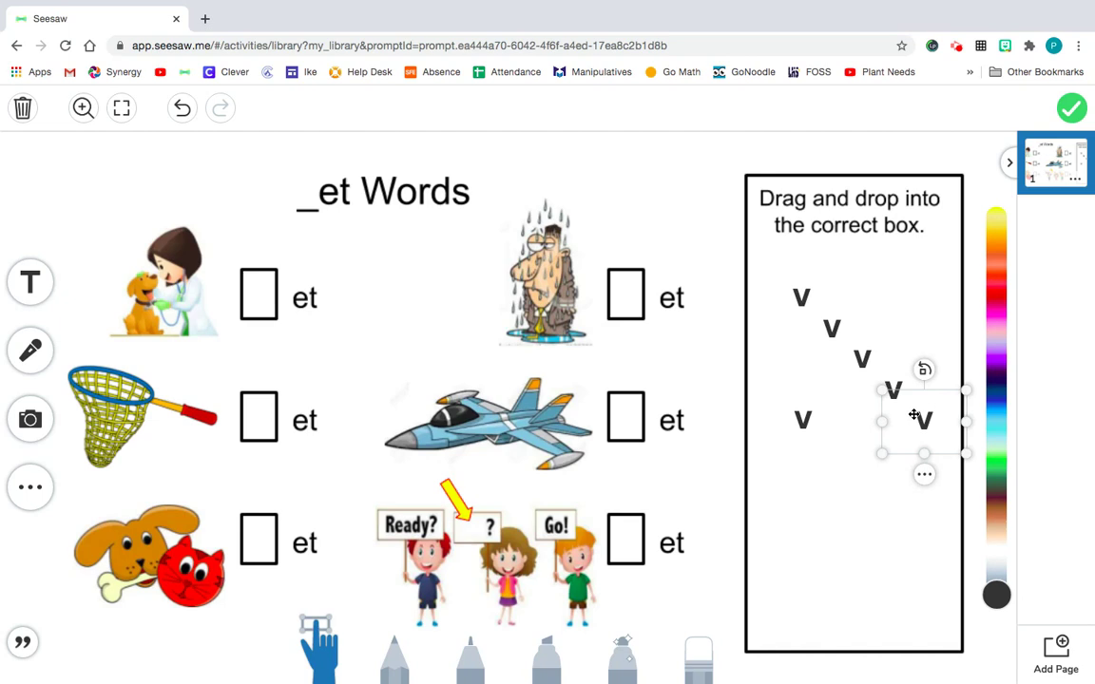
- Arrange the six v letters into two columns of three
drag(915, 417, 804, 541)
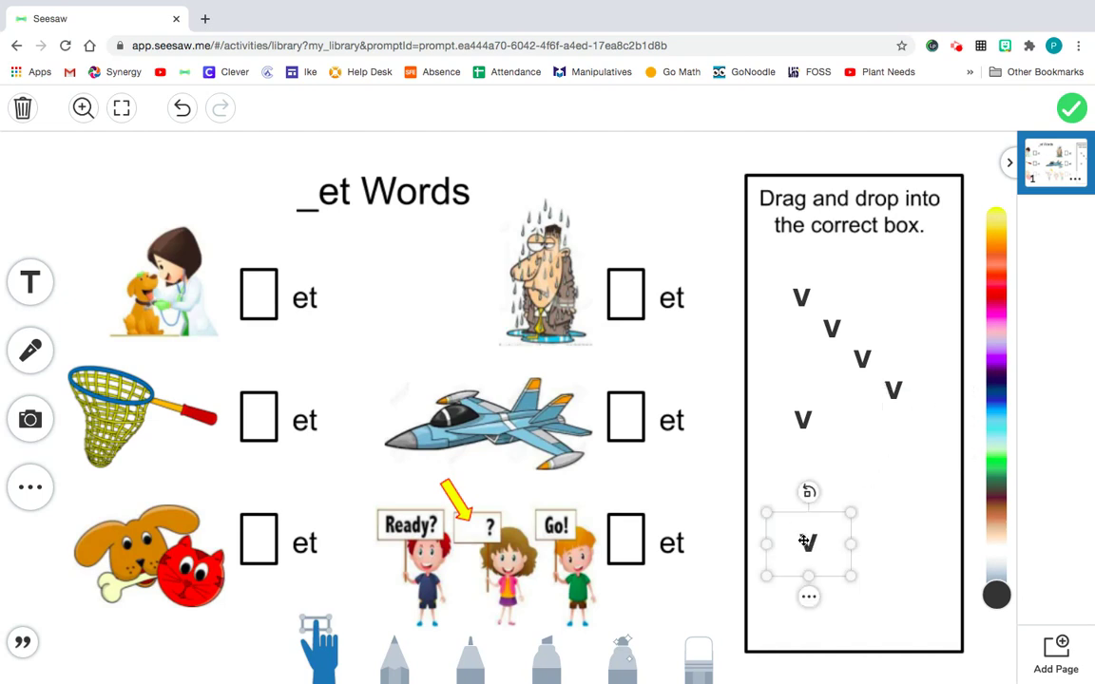
drag(832, 326, 901, 293)
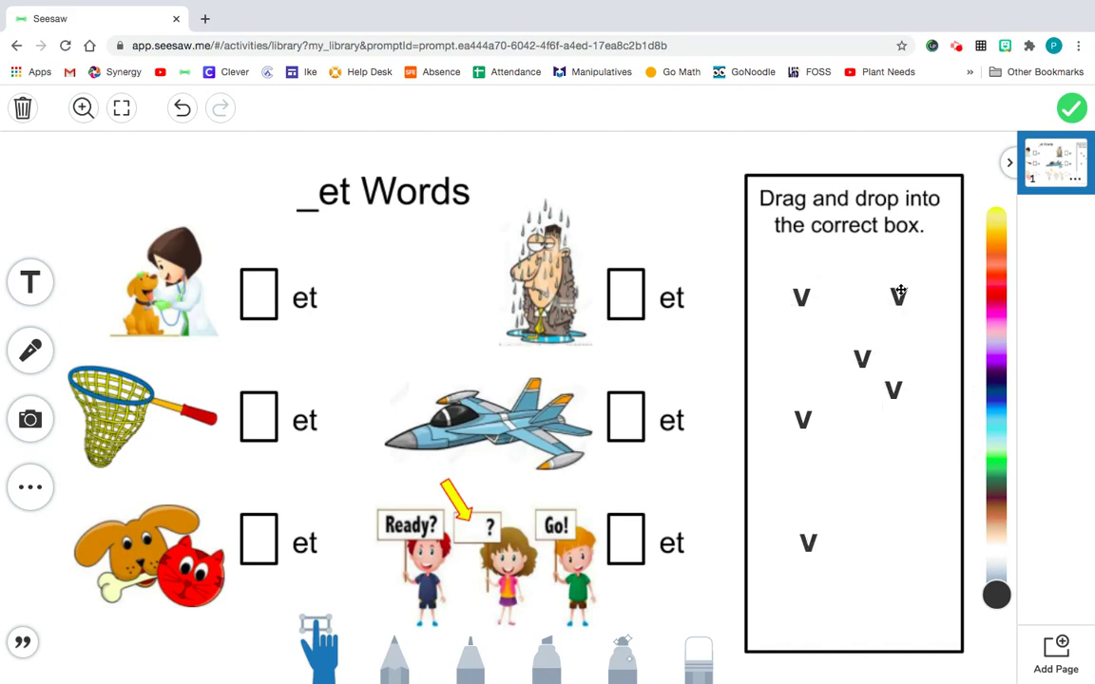
click(894, 389)
drag(893, 389, 904, 421)
click(863, 360)
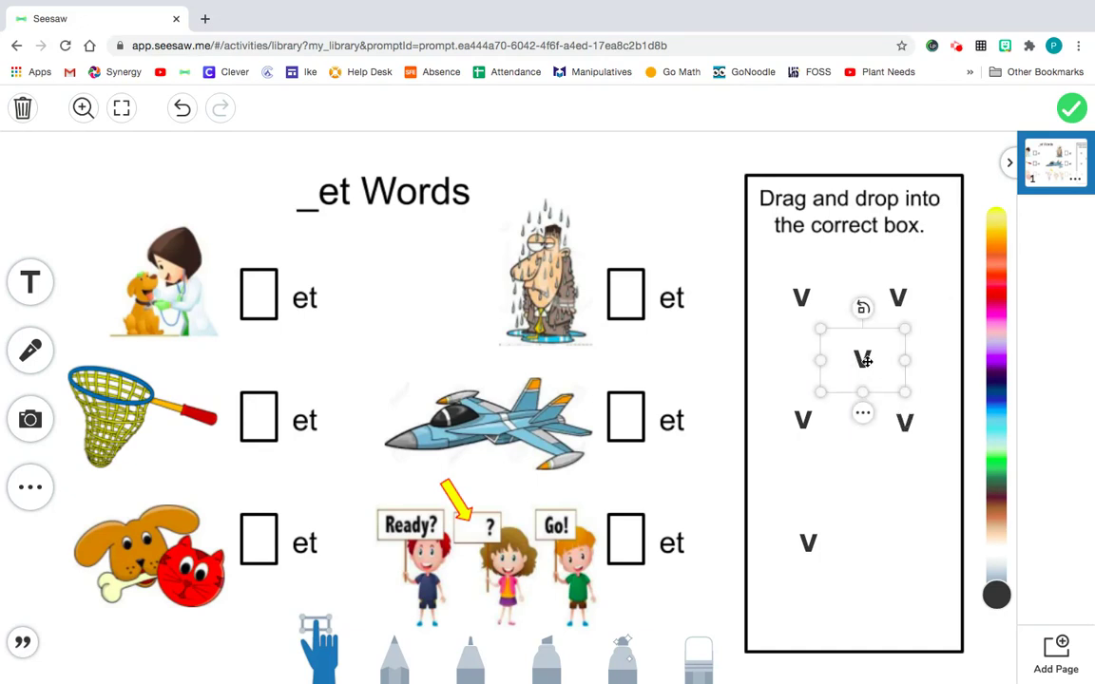
drag(865, 360, 908, 544)
click(802, 298)
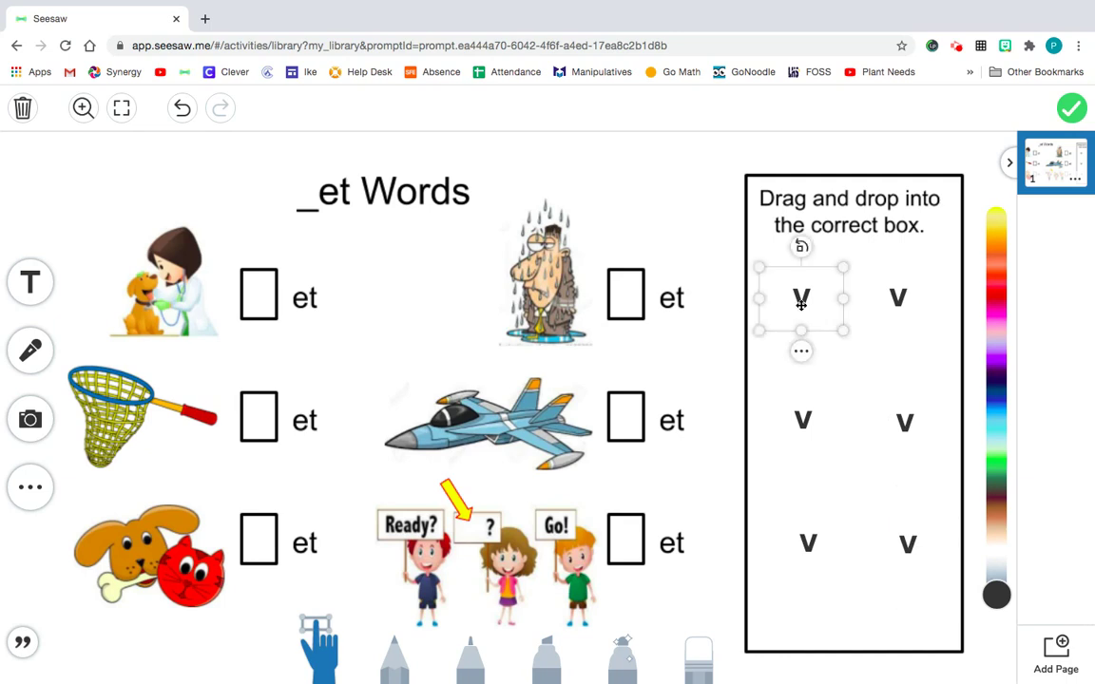
click(806, 420)
- Retype the middle-left and bottom-left copies as s and j
double_click(806, 422)
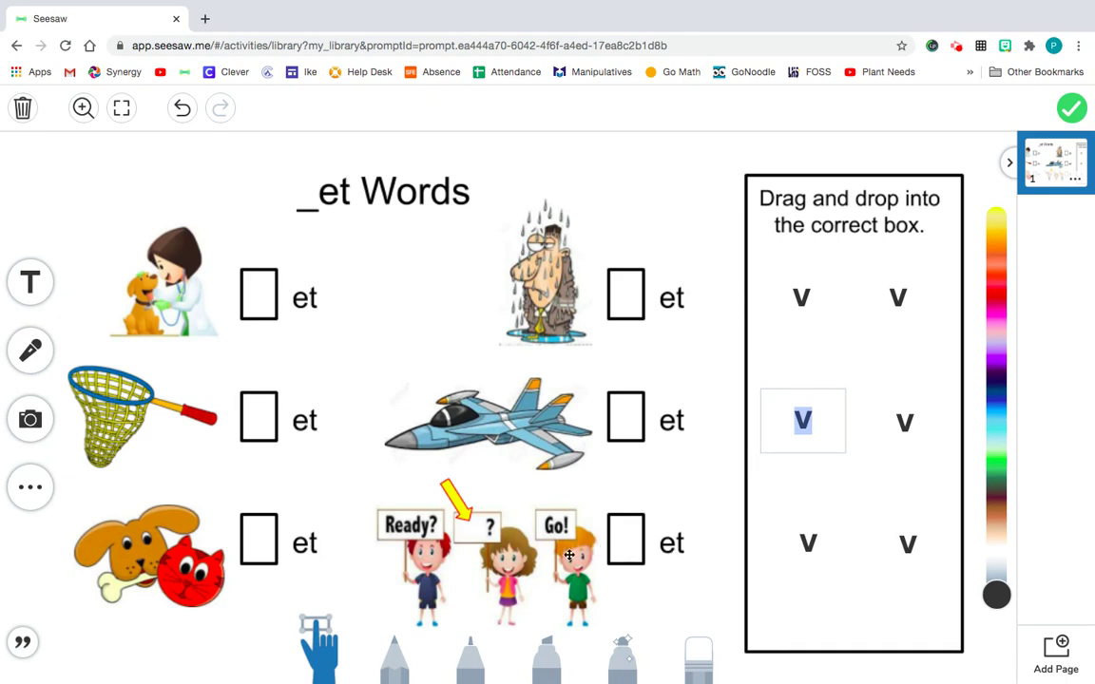
text(s)
click(807, 544)
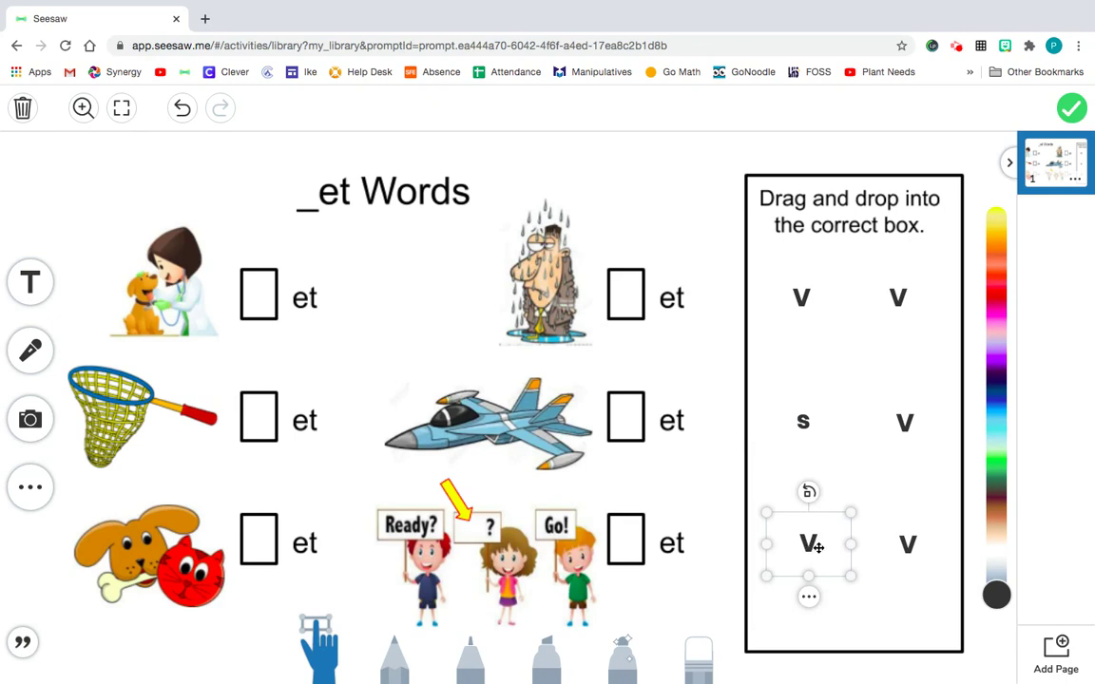
click(816, 545)
text(j)
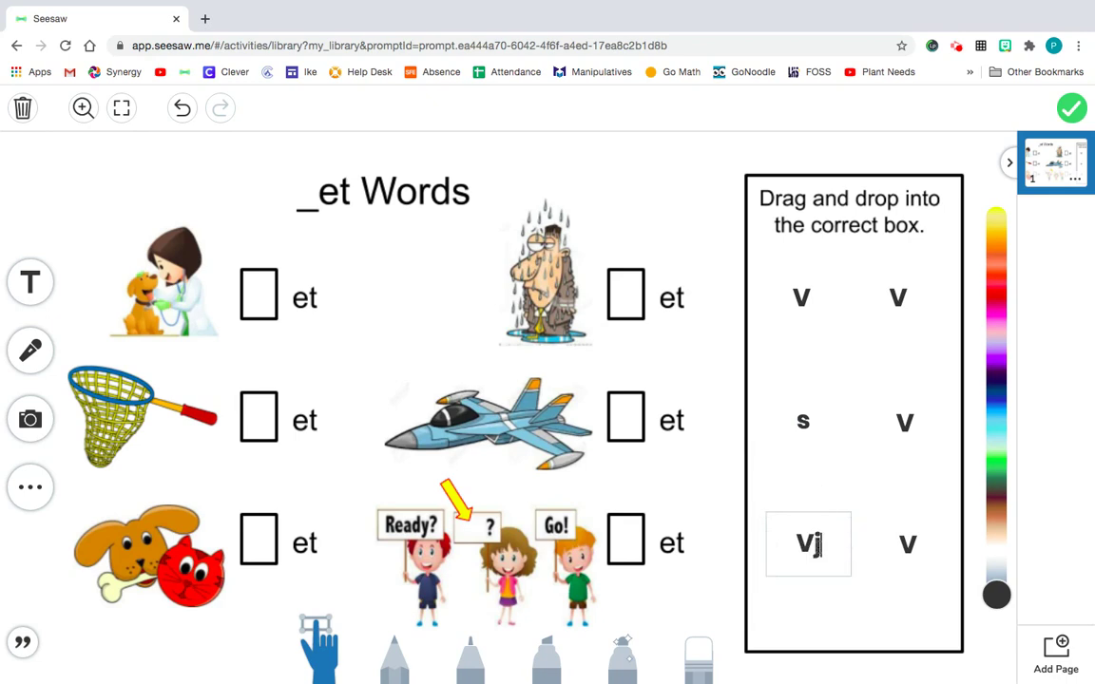
key(BackSpace)
key(BackSpace)
text(j)
- Retype the right-column copies as w, p and n, then deselect the letters
double_click(898, 298)
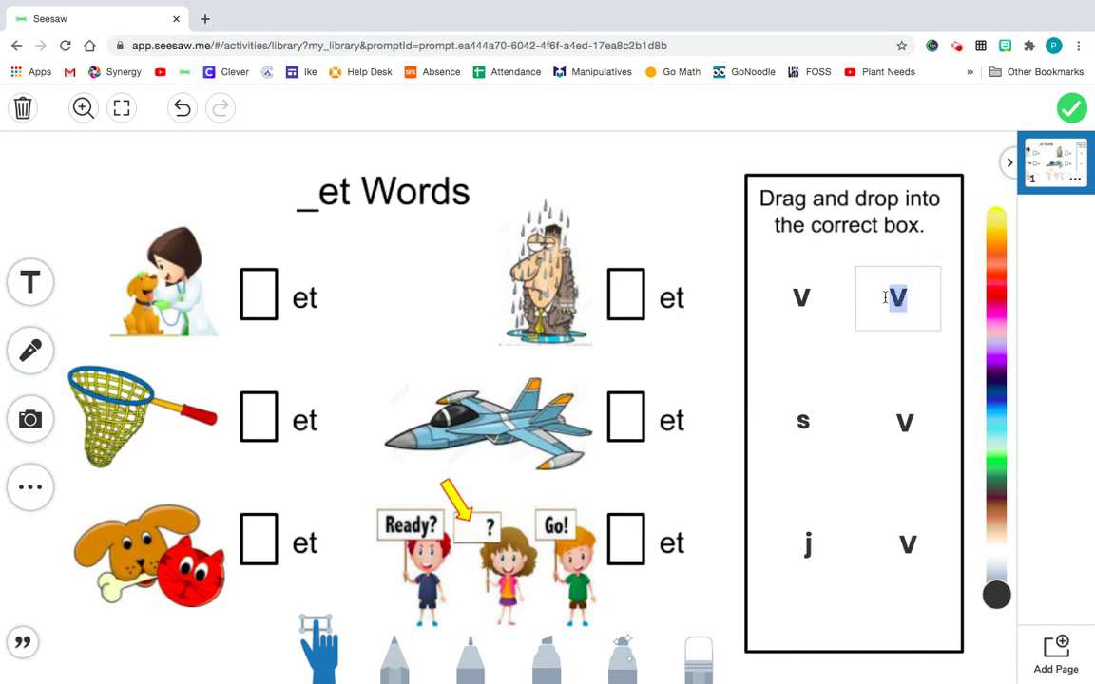
text(w)
click(905, 426)
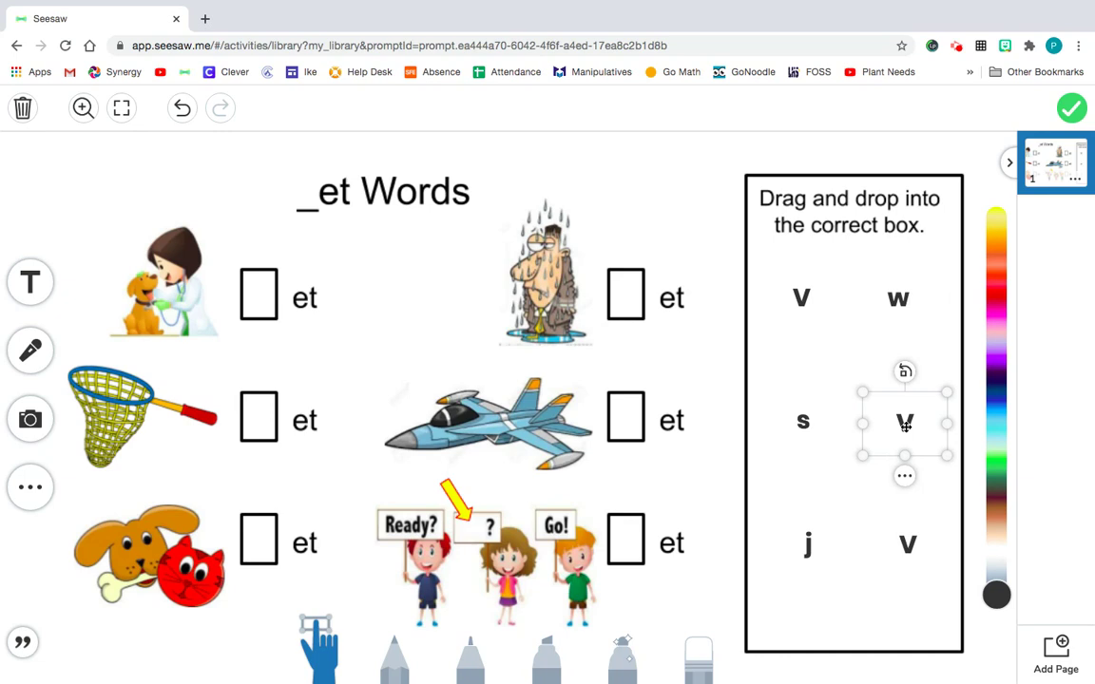
click(905, 426)
double_click(905, 426)
text(p)
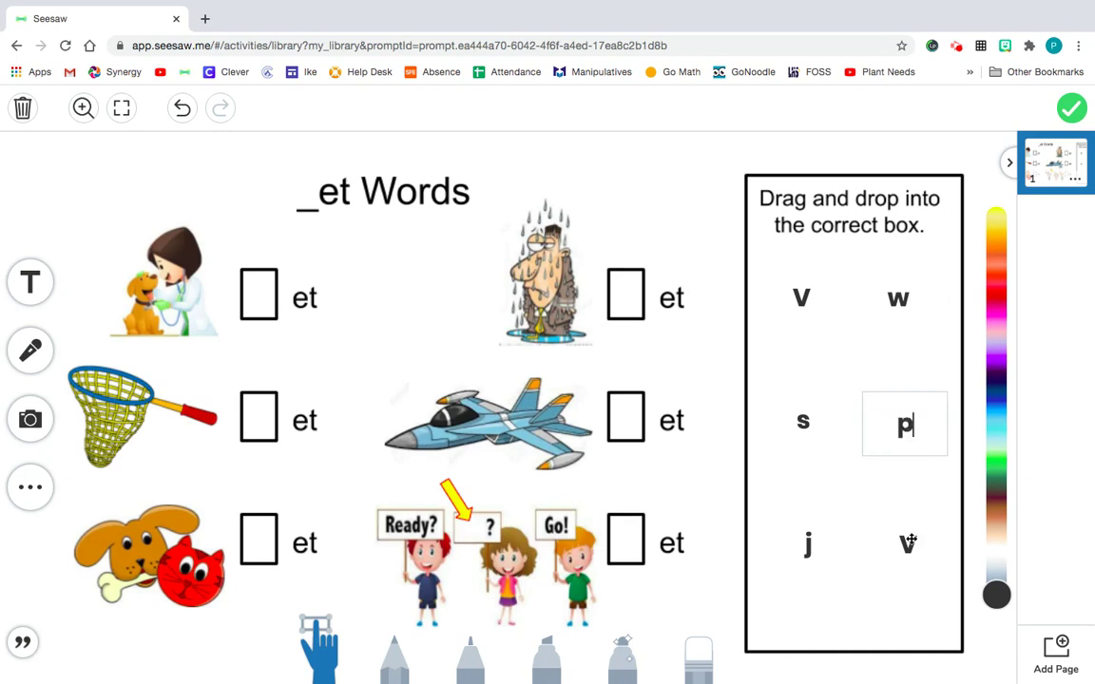
click(910, 541)
click(910, 541)
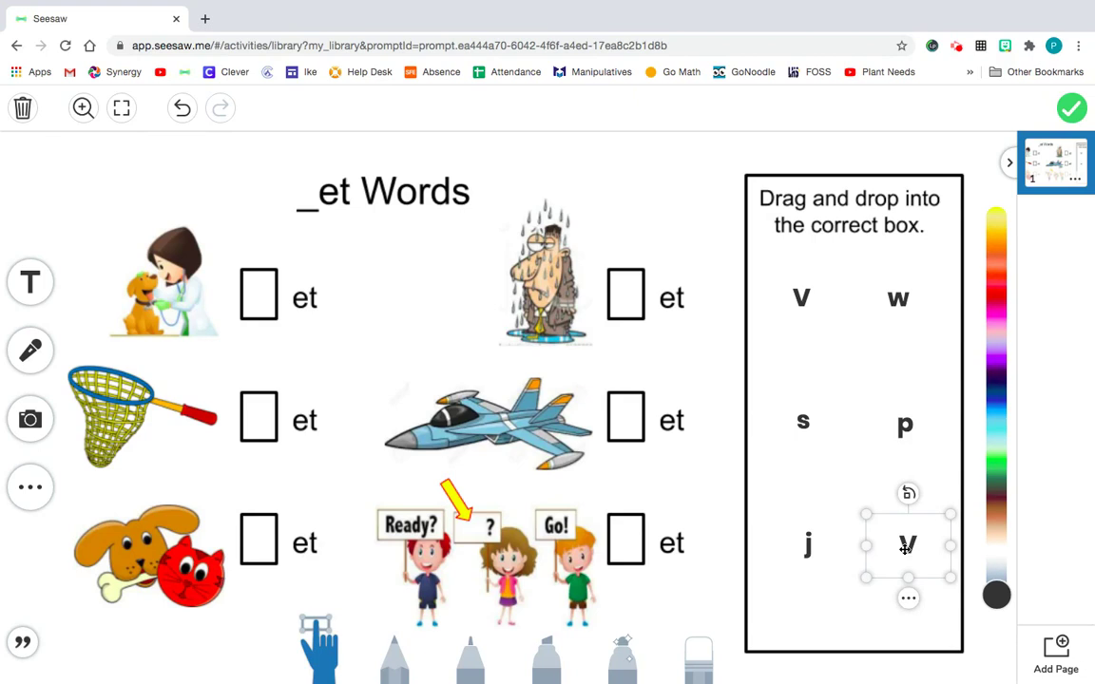
click(907, 547)
key(BackSpace)
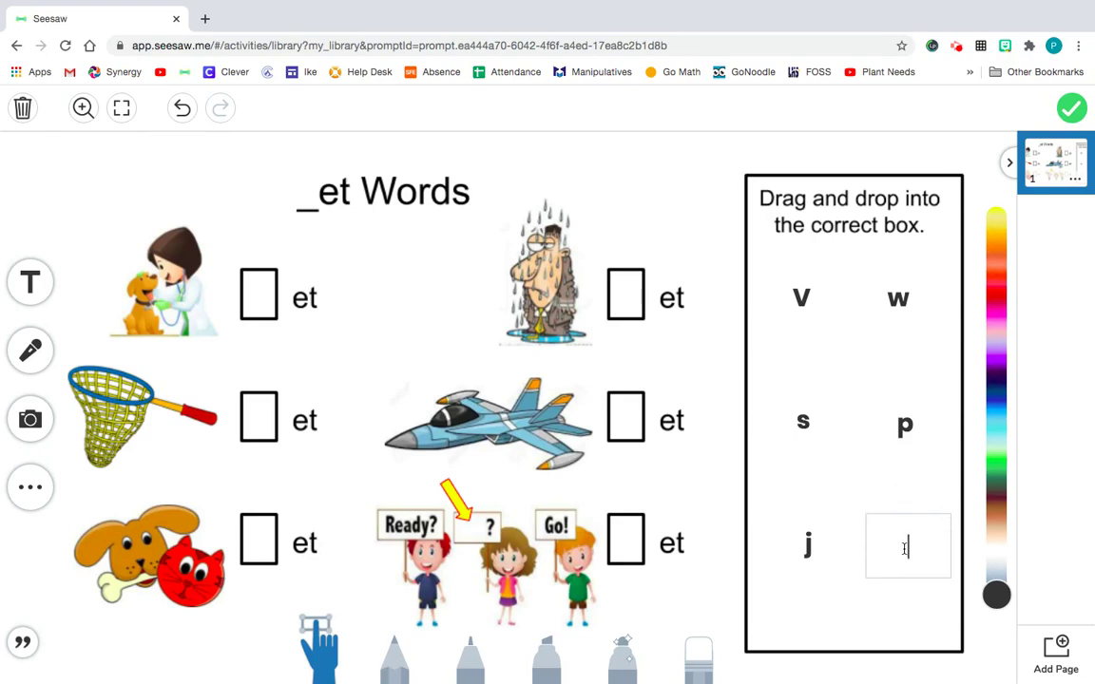
text(n)
click(874, 612)
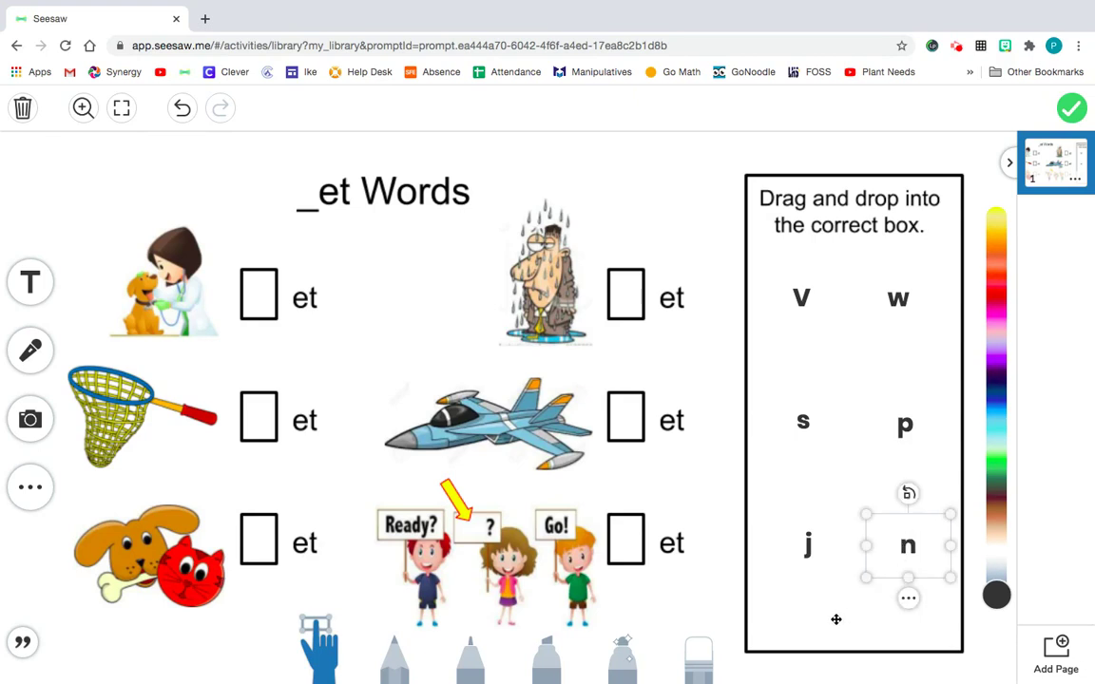
click(834, 620)
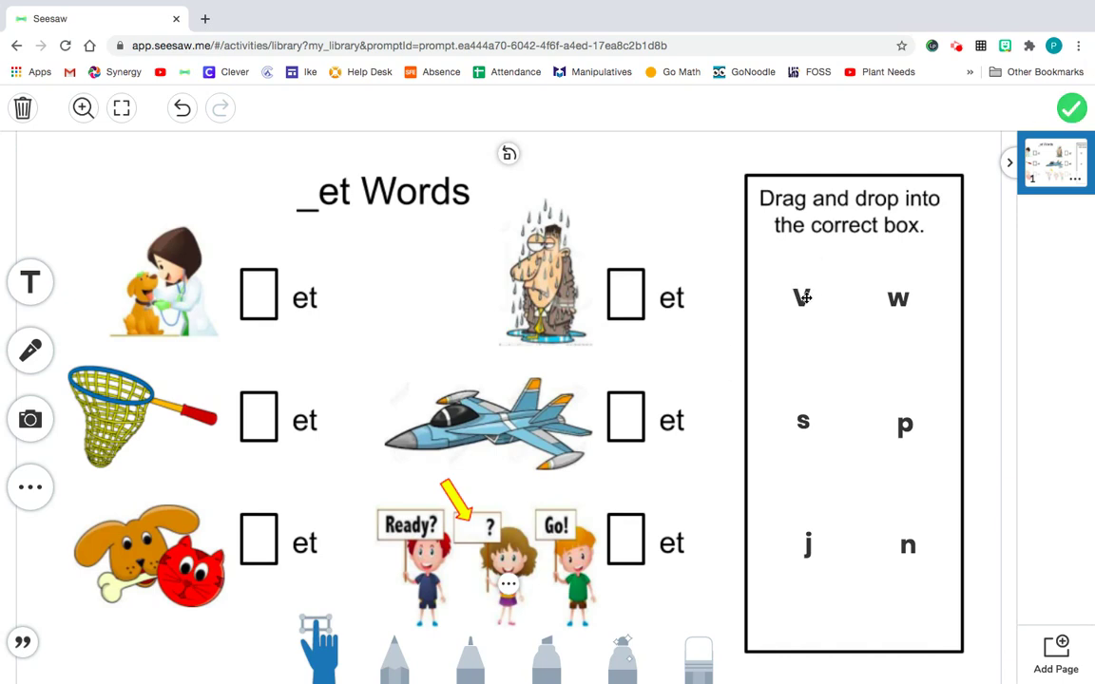
mouse_move(794, 301)
mouse_down()
mouse_move(238, 301)
mouse_move(677, 278)
mouse_move(805, 298)
mouse_up()
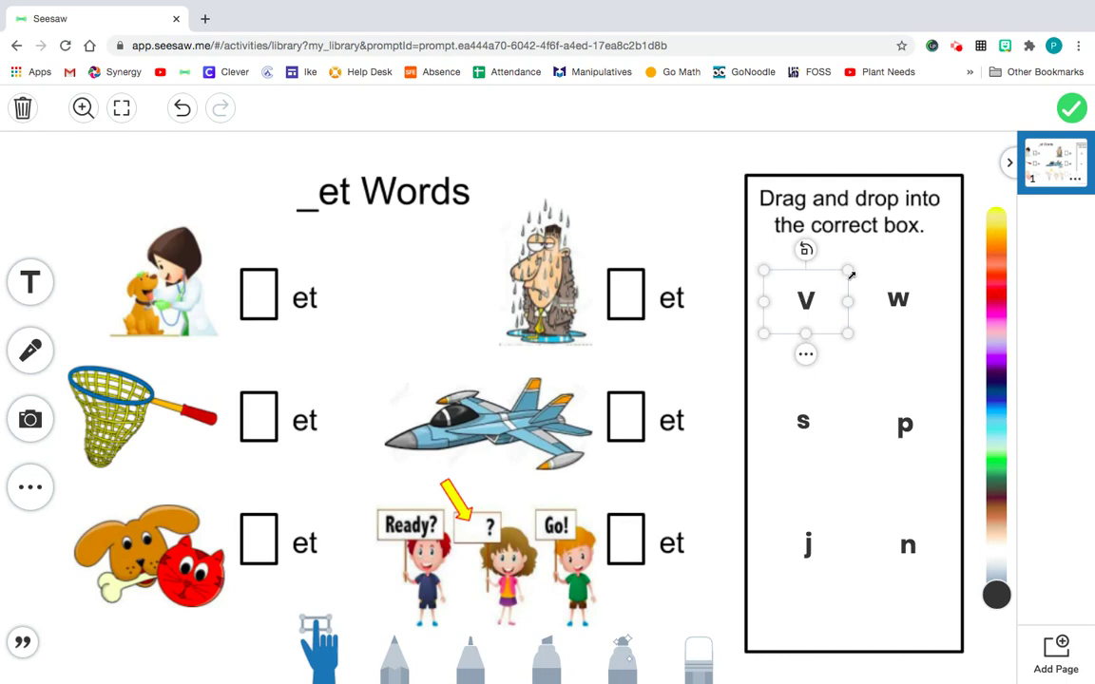
click(918, 252)
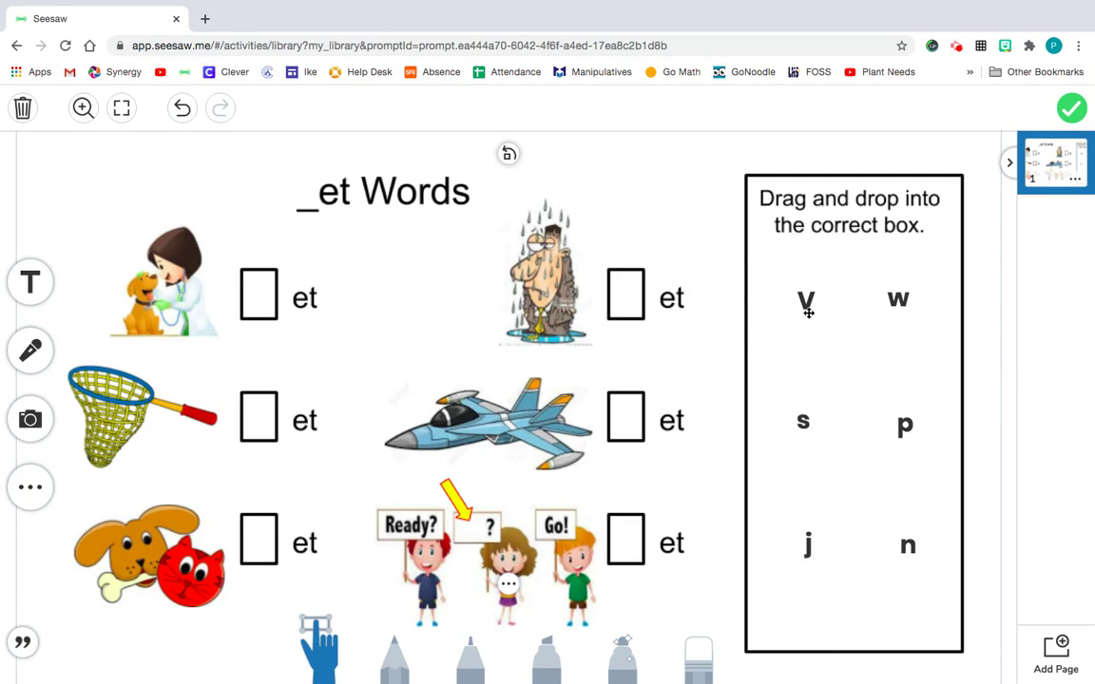
click(1073, 109)
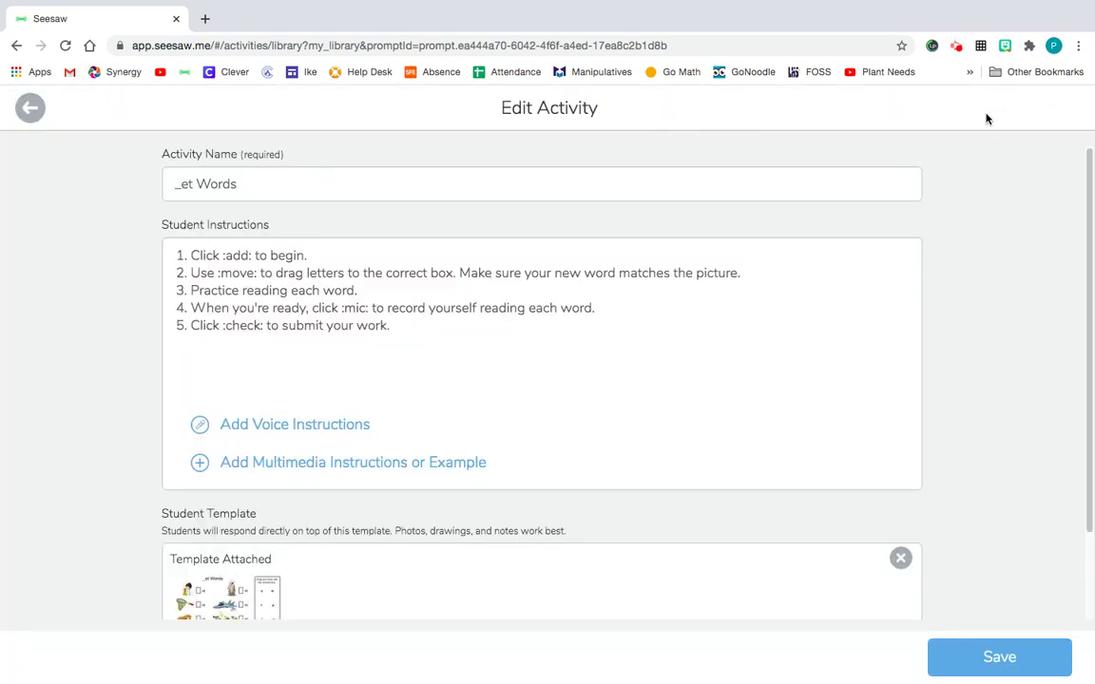
- Scroll to the bottom of the Edit Activity page and save _et Words
scroll(808, 380, down, 2)
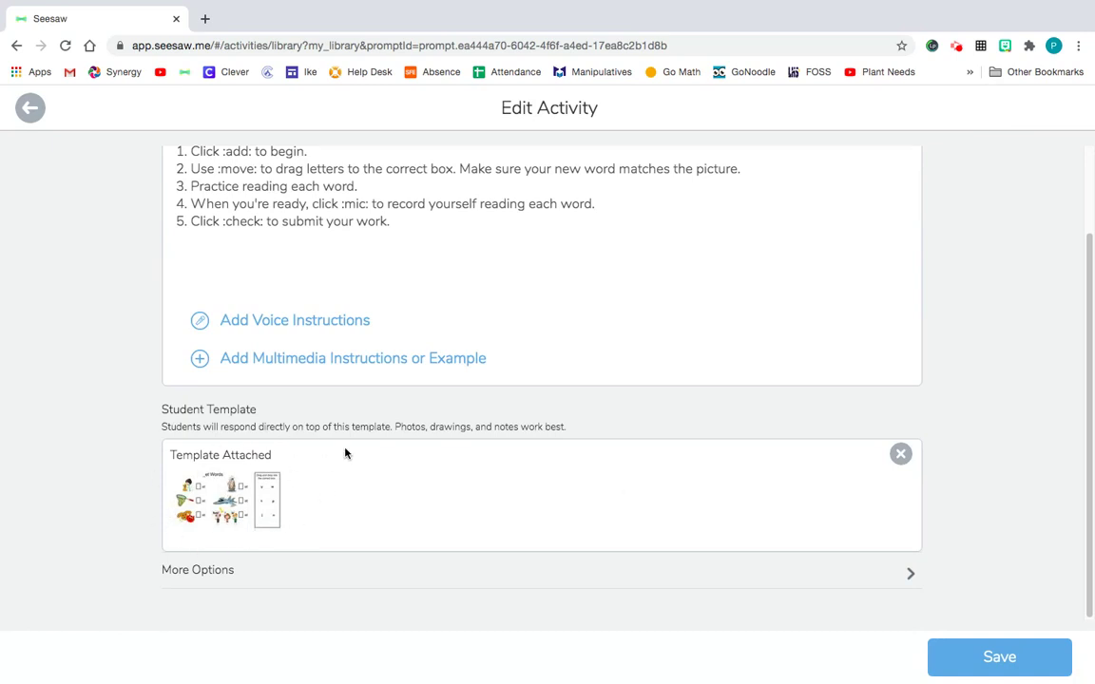
click(1000, 657)
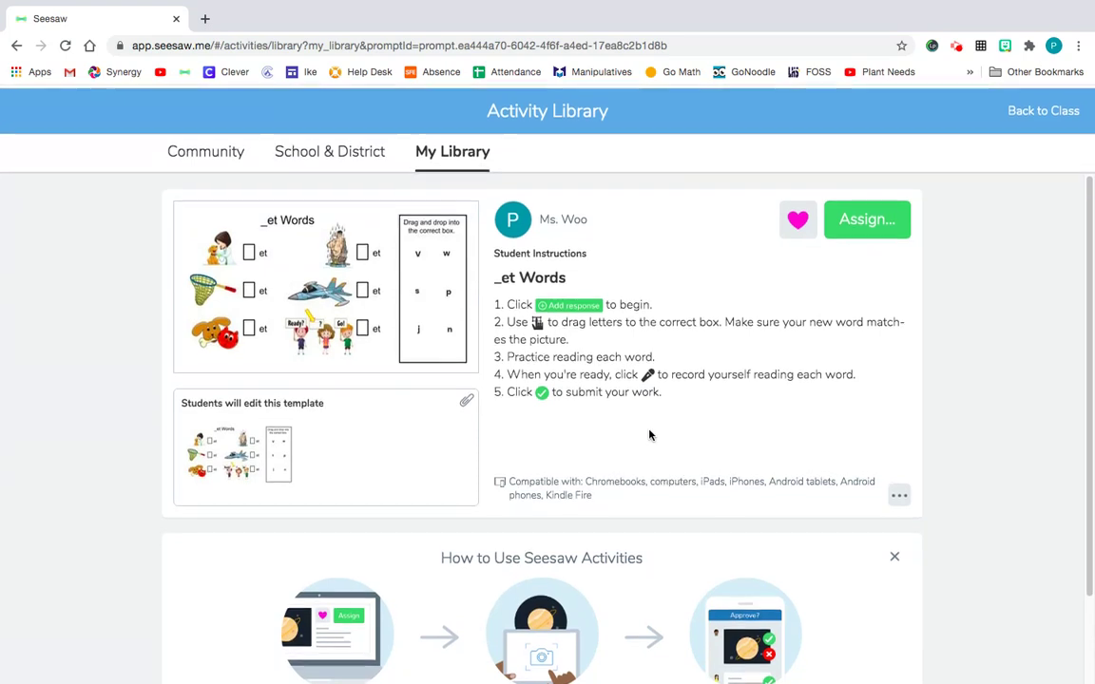
click(458, 152)
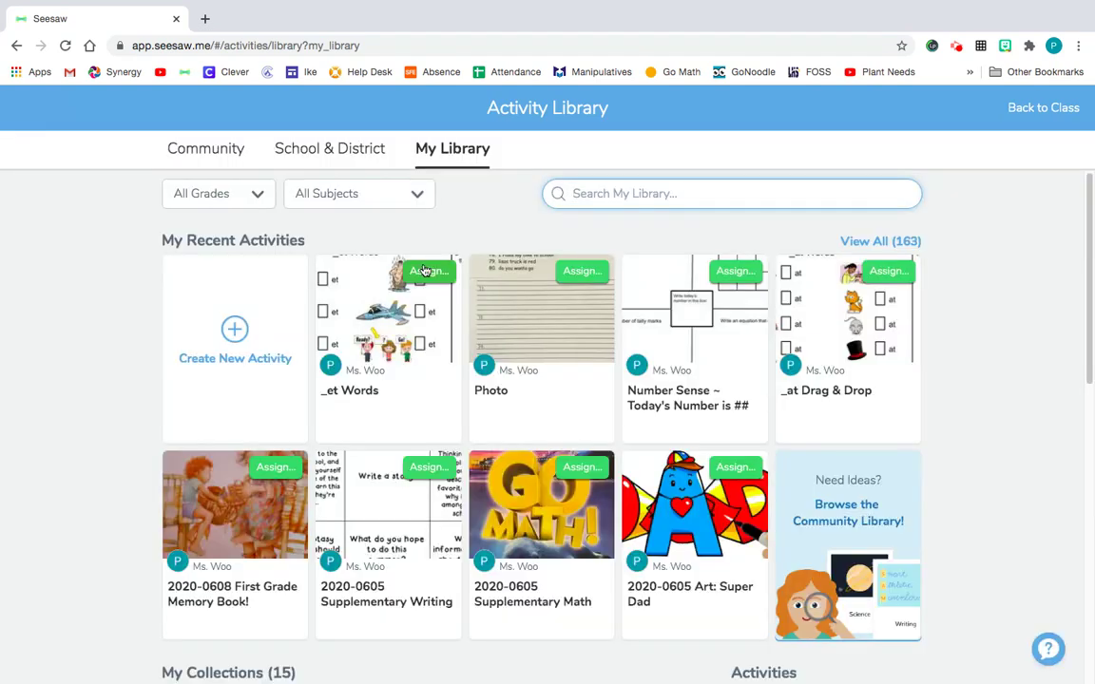
click(378, 351)
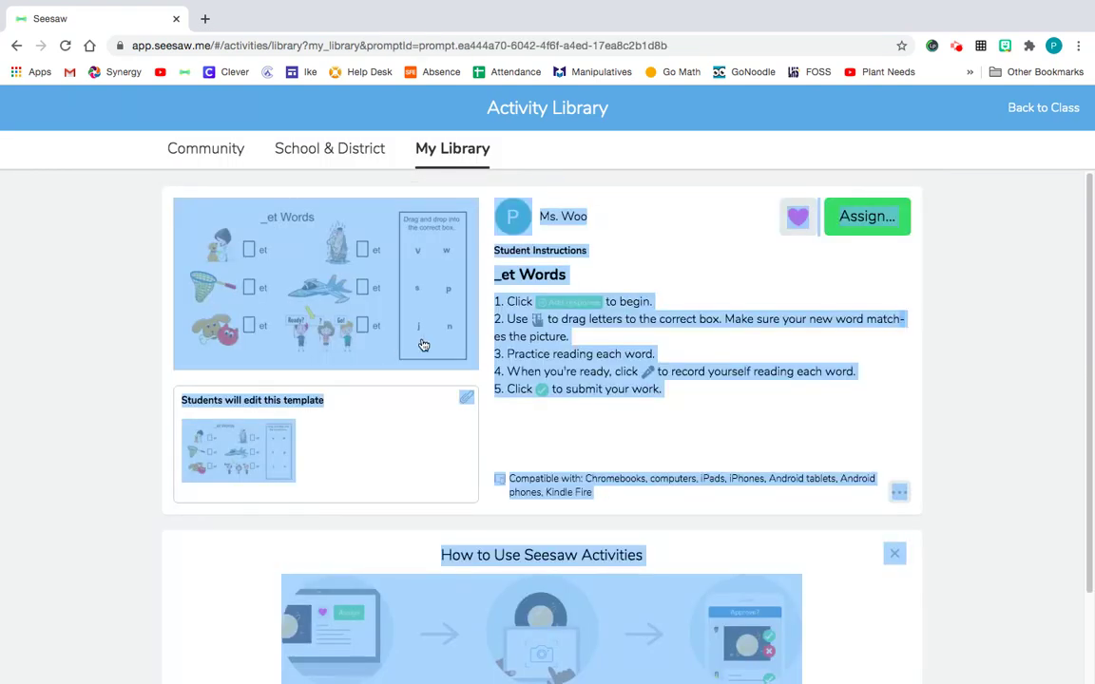
click(593, 422)
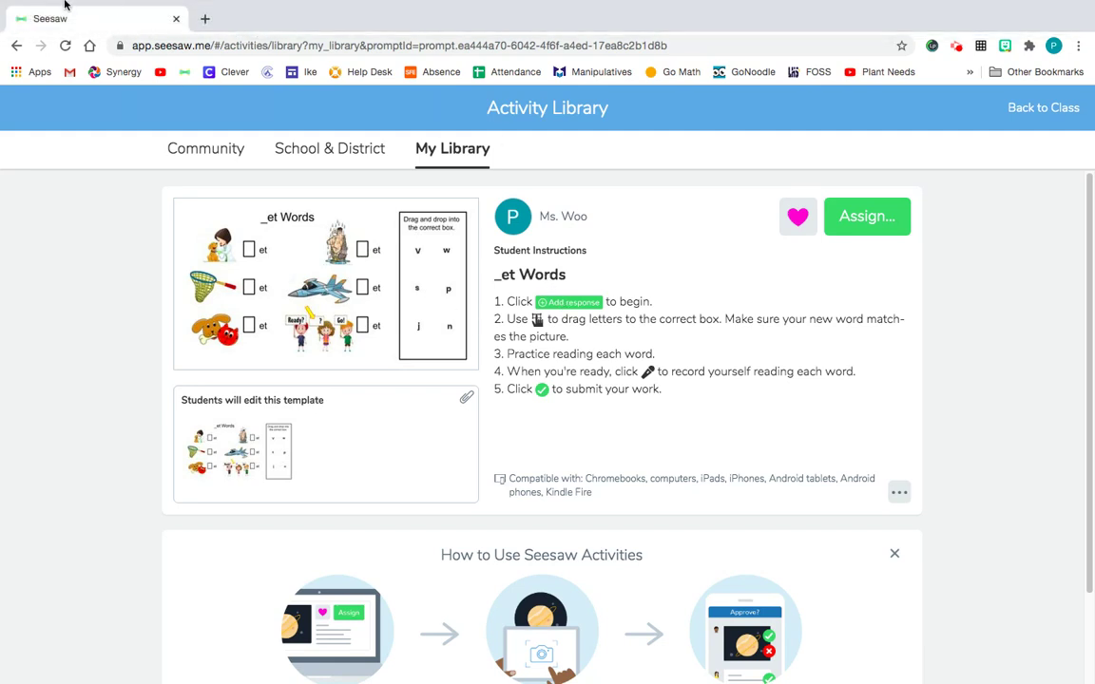
mouse_move(28, 5)
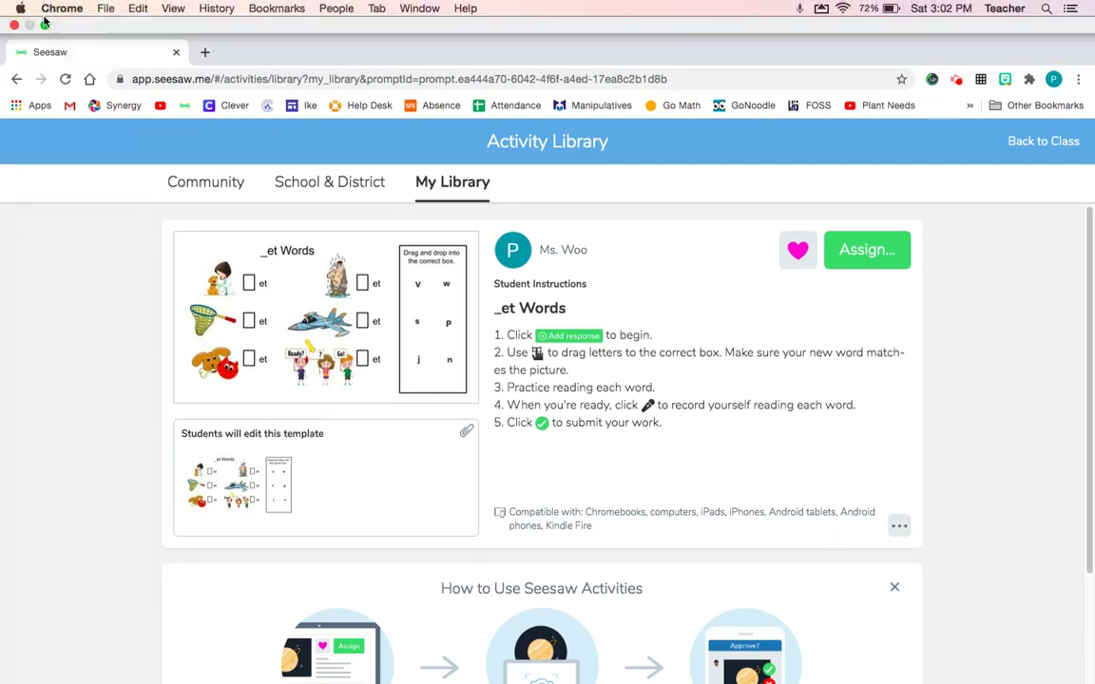
- Exit Chrome full screen and make the Google Slides window fill the screen
click(43, 27)
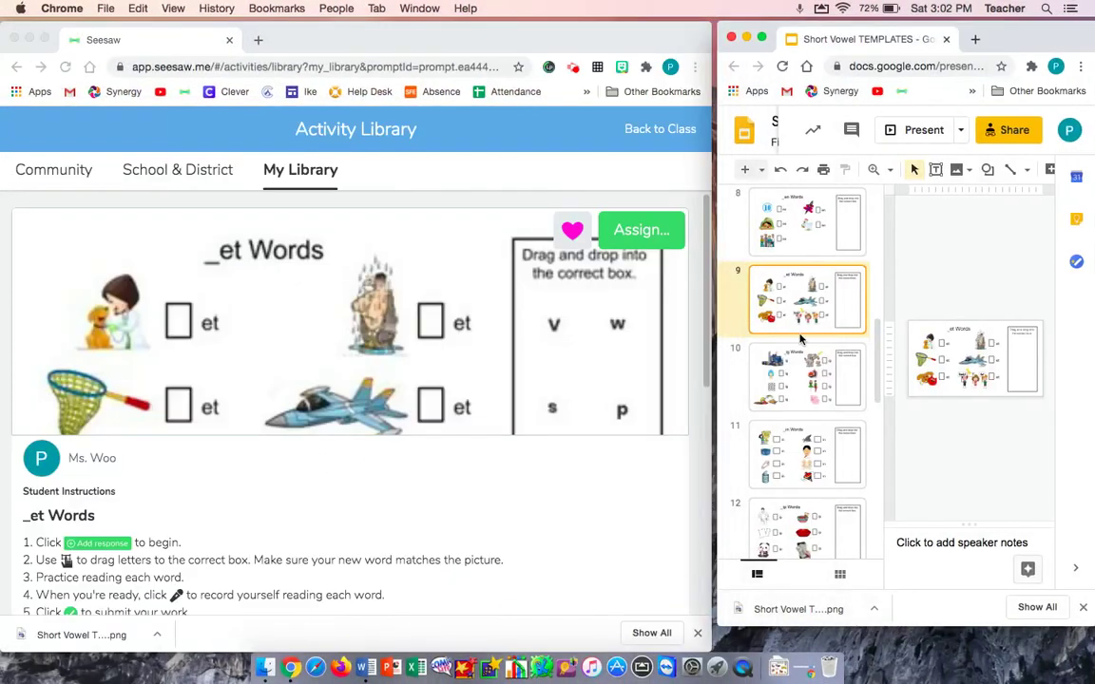
click(762, 38)
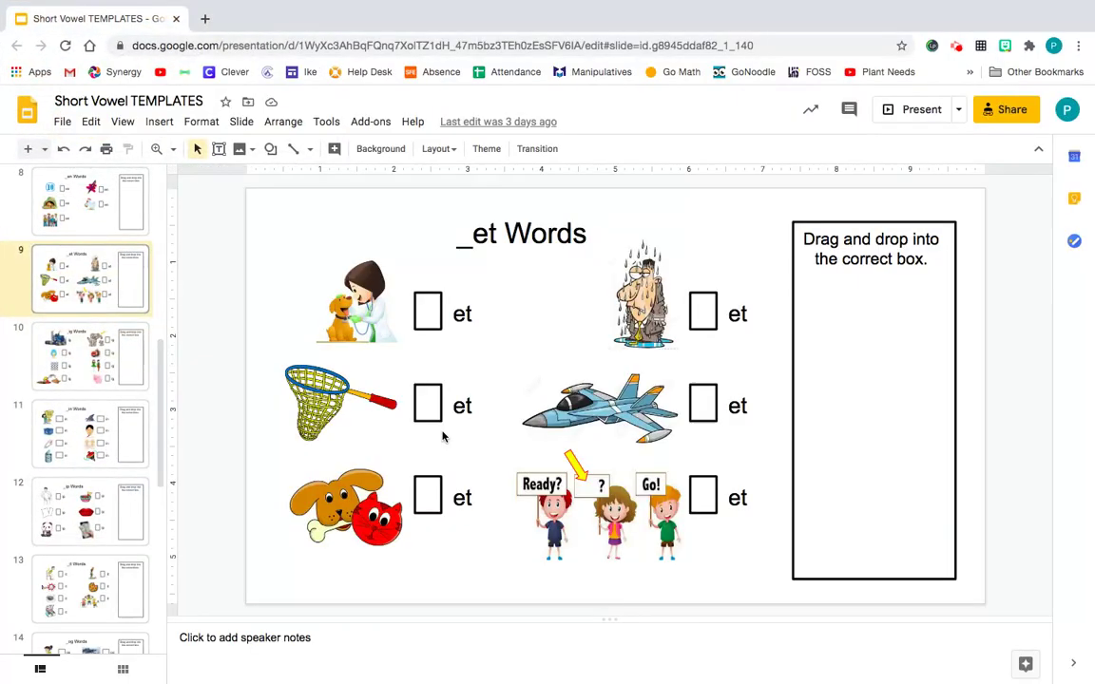